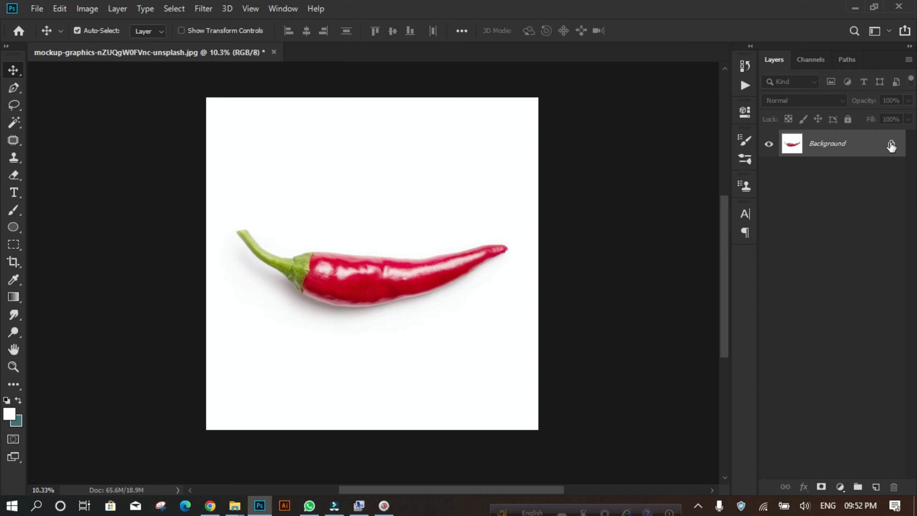
Unlock the background layer, select the chilli with Select Subject and copy it onto a new layer.
left_click(891, 146)
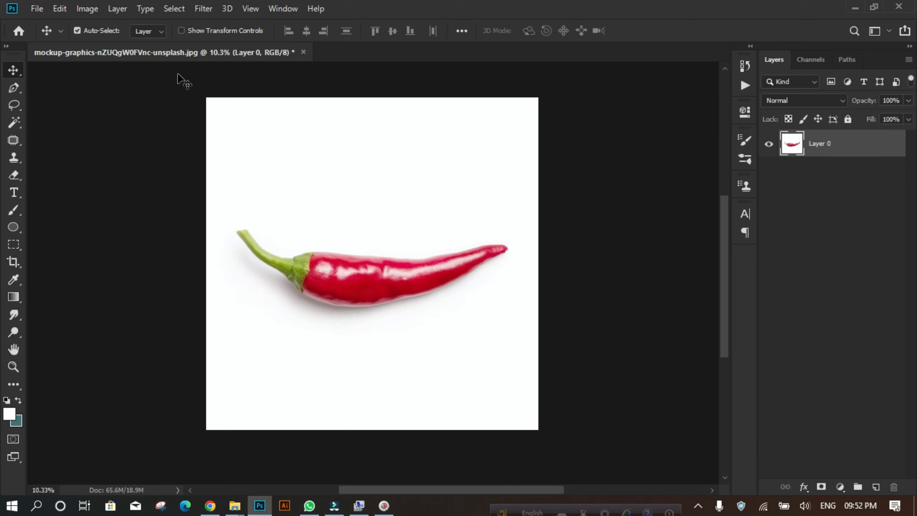
left_click(172, 10)
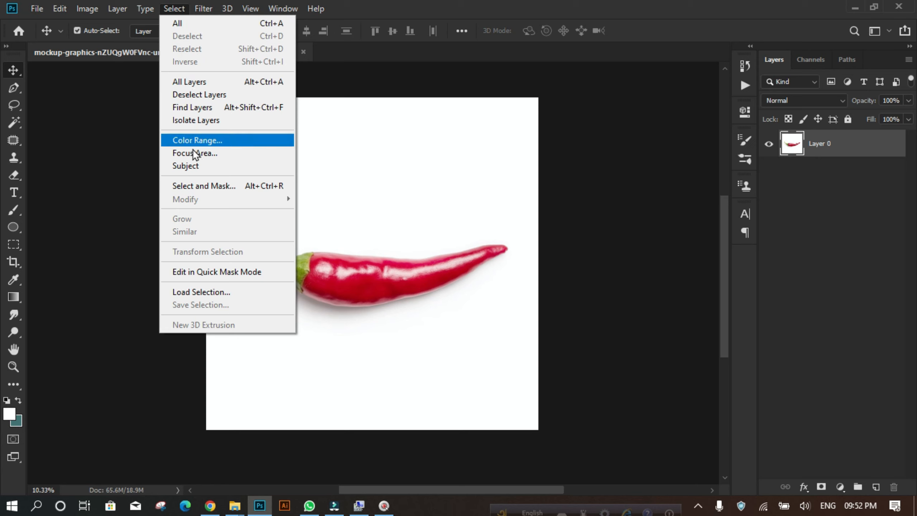
left_click(195, 167)
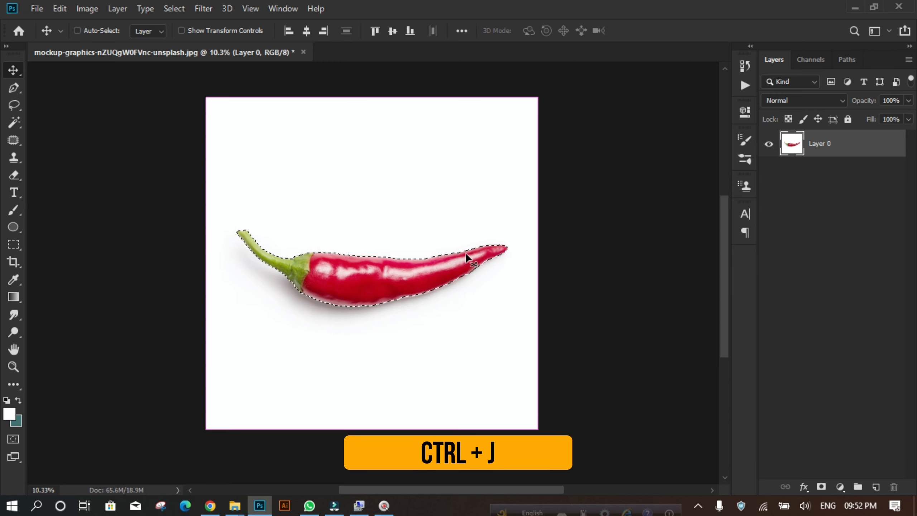
key("ctrl+j")
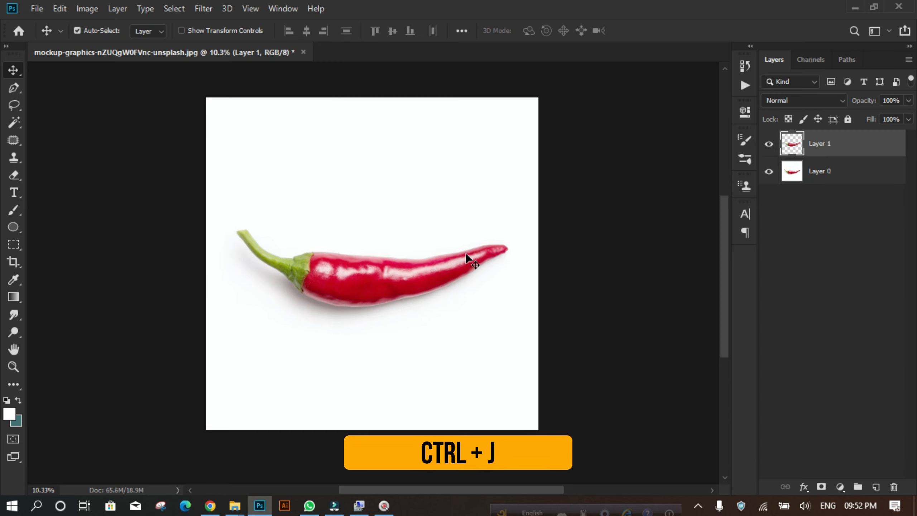
Hide the original photo layer and add a white (ffffff) solid color fill layer between it and the chilli cutout.
left_click(768, 172)
left_click(824, 176)
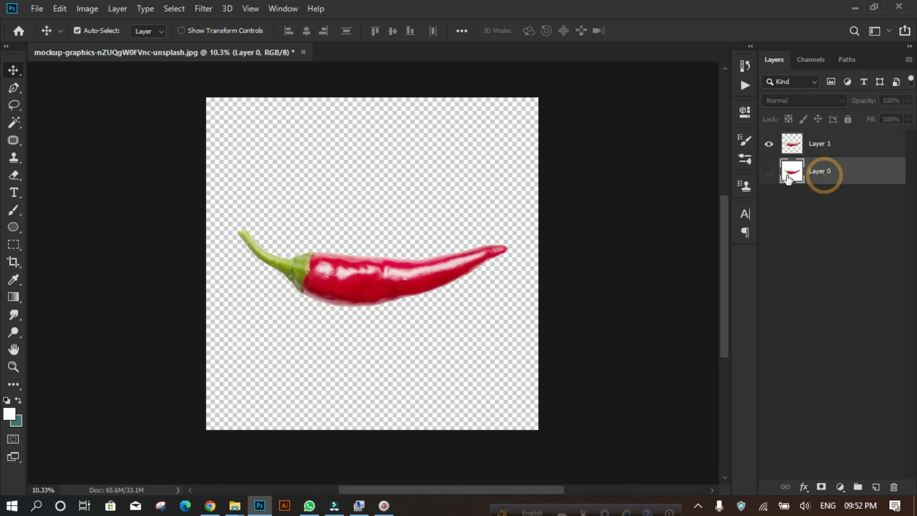
left_click(845, 150)
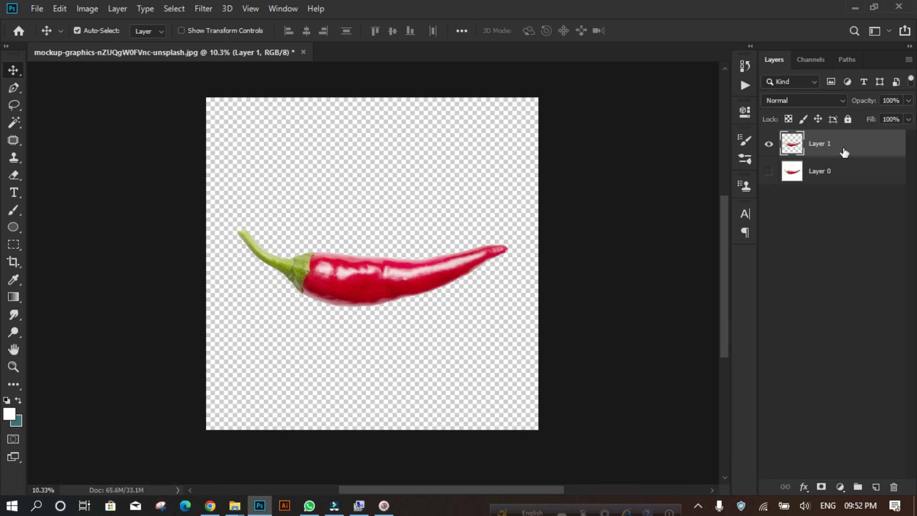
left_click(846, 181)
left_click(842, 487)
left_click(836, 250)
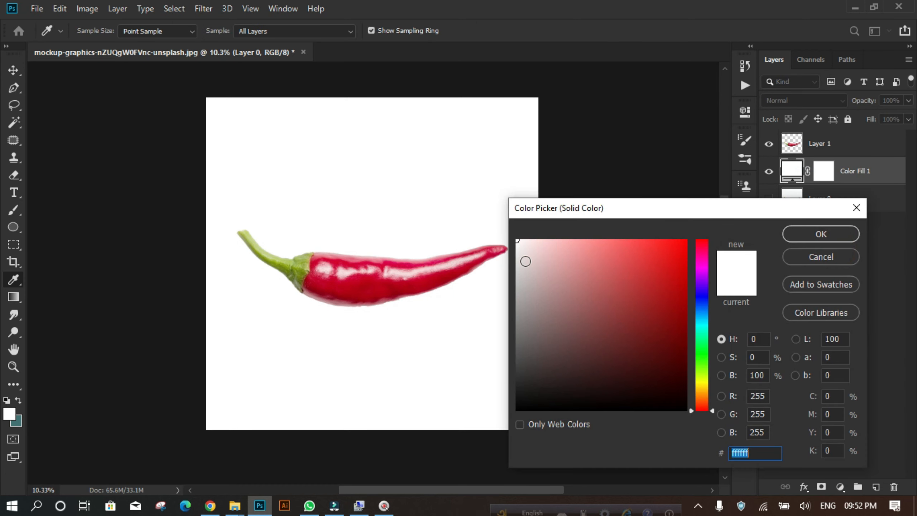
left_click(807, 226)
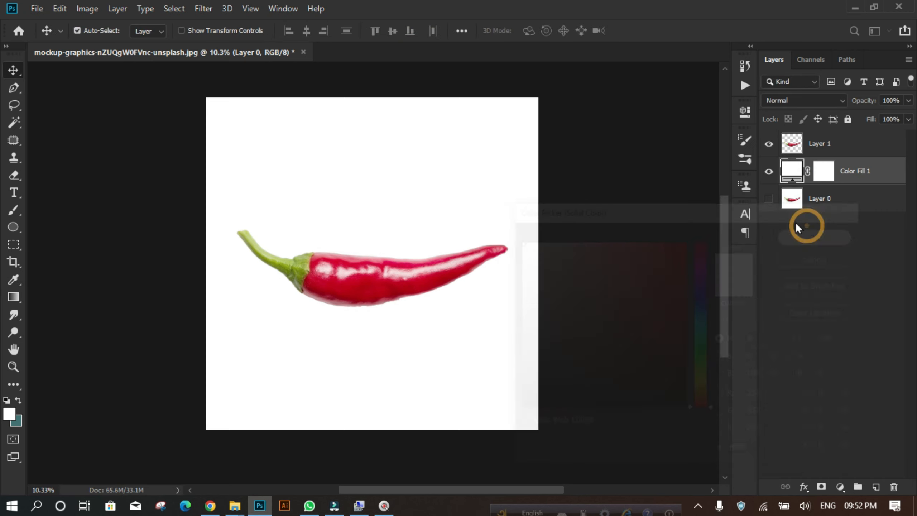
left_click(769, 172)
left_click(768, 172)
left_click(770, 144)
left_click(770, 143)
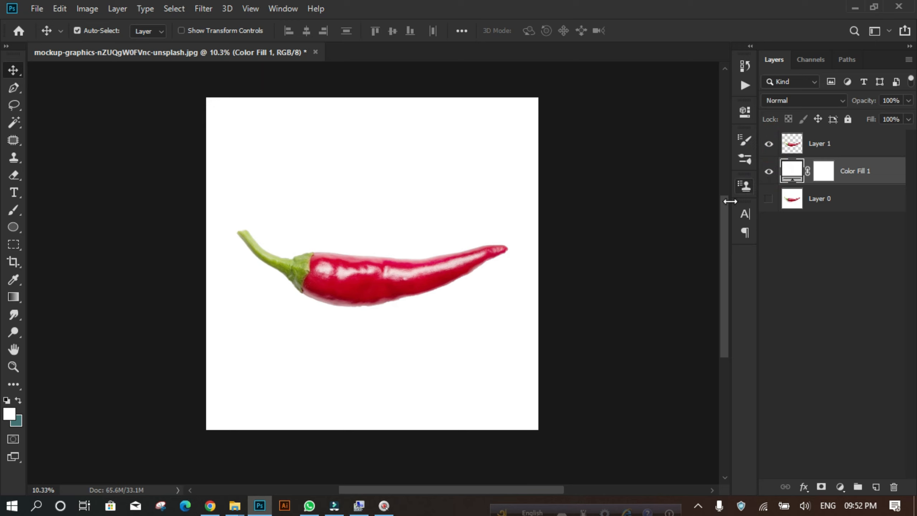
Add a placeholder text line above the chilli and scale it up to about 1499%.
scroll(448, 321, "up", 1)
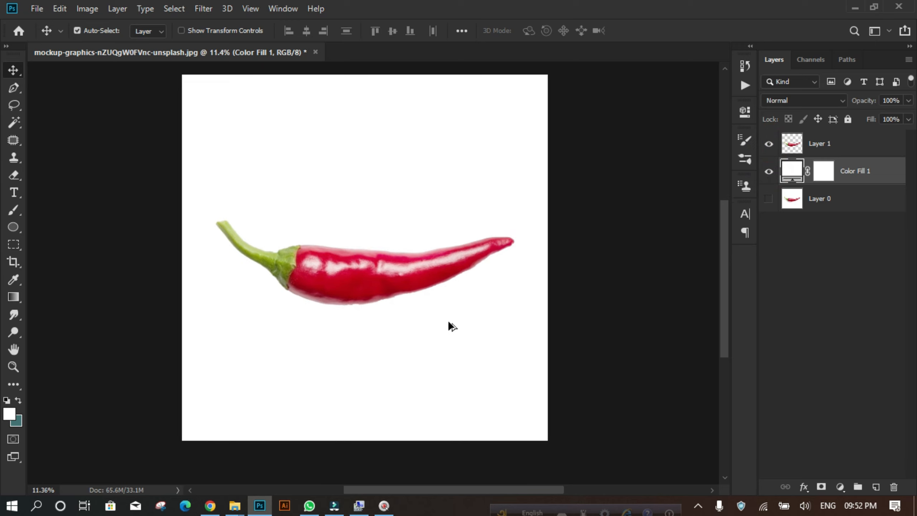
left_click(824, 146)
left_click(21, 194)
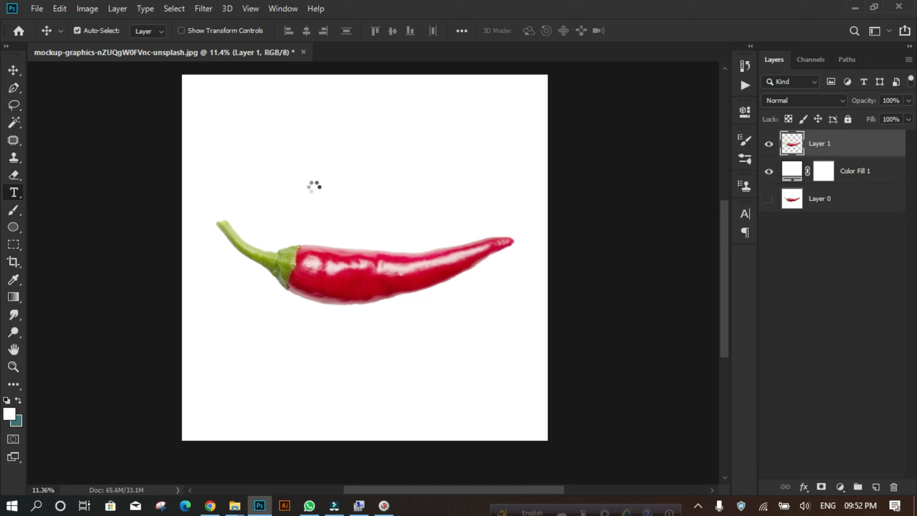
left_click(359, 185)
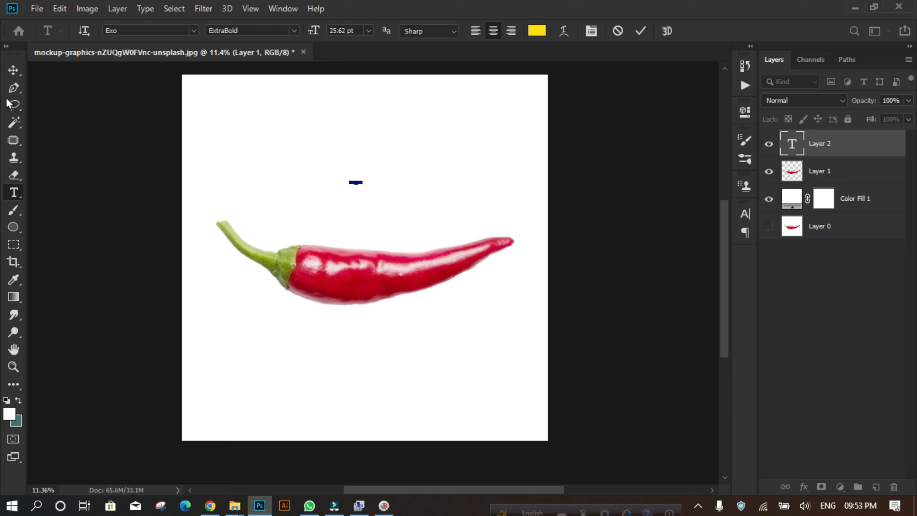
left_click(13, 71)
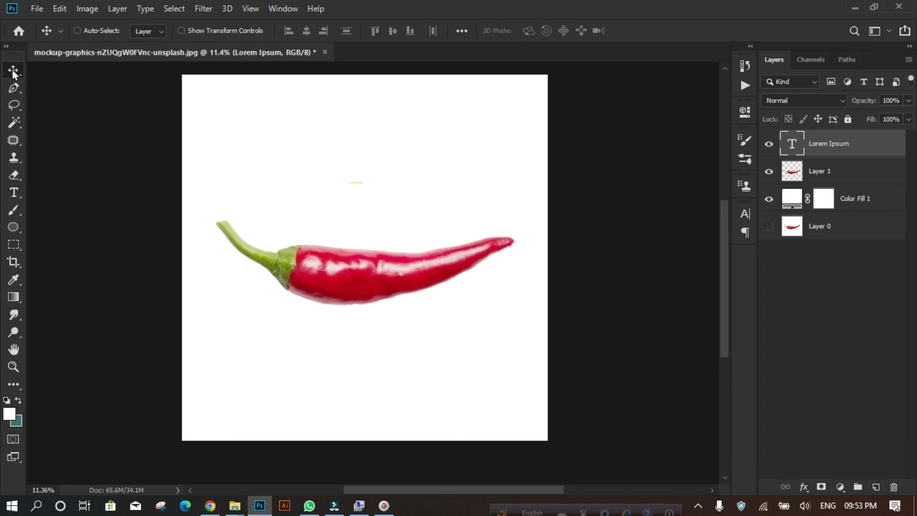
key("ctrl+t")
left_click_drag(364, 187, 449, 228)
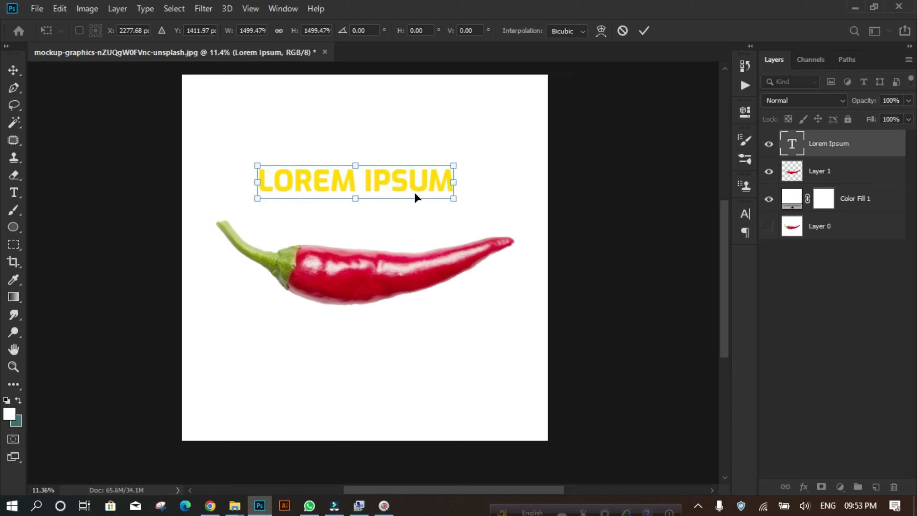
key("Return")
Replace the placeholder text with CHILLI and move it onto the body of the chilli.
double_click(401, 179)
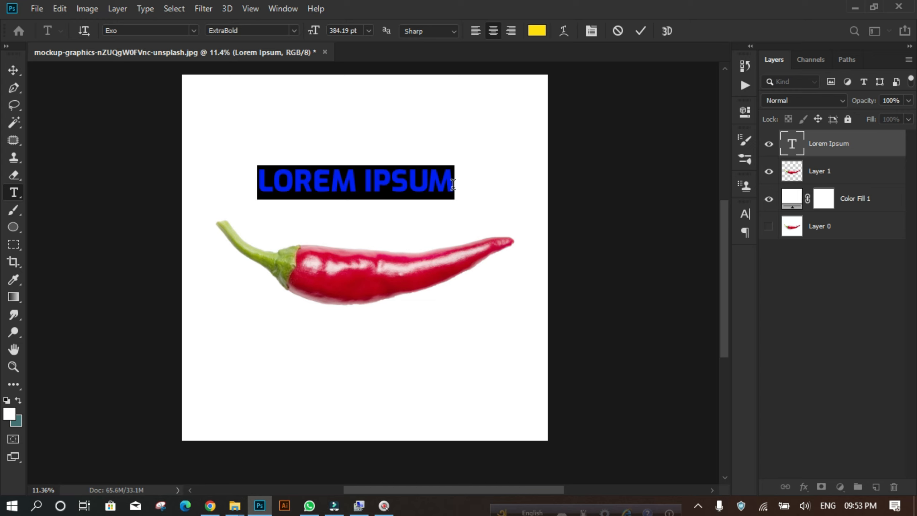
type("CHI")
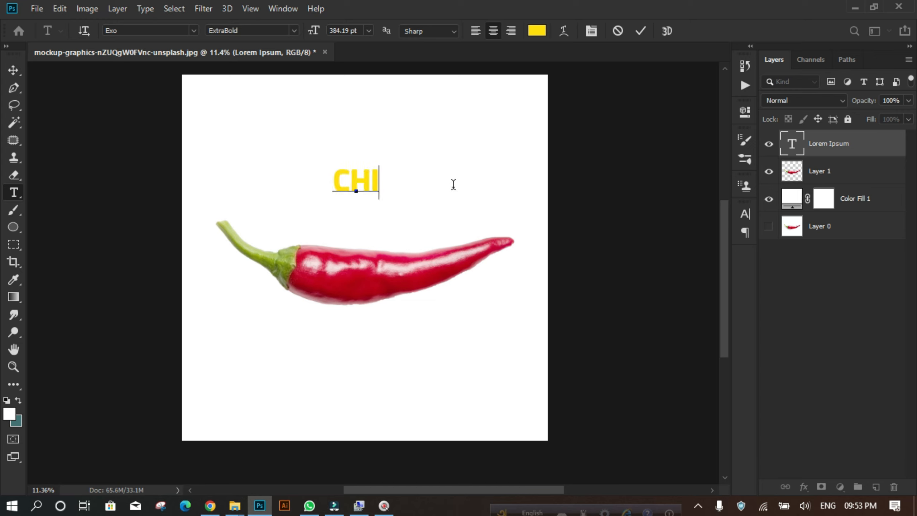
type("LLI")
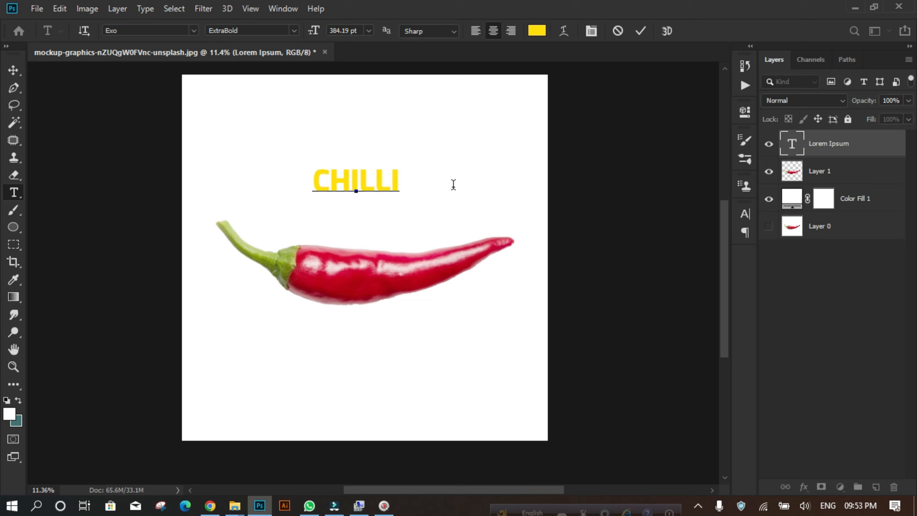
left_click(16, 71)
left_click_drag(345, 184, 349, 276)
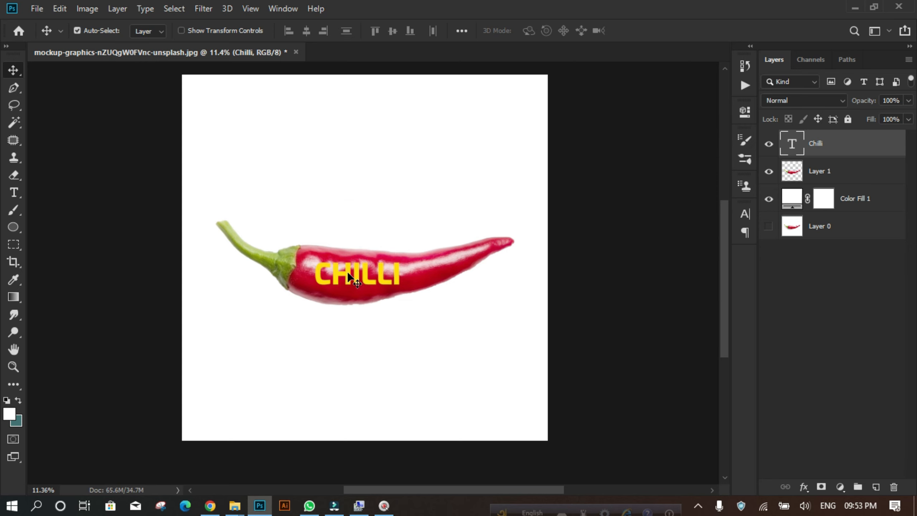
Set the CHILLI text color to black (000000) and its font to Russo One.
left_click(744, 215)
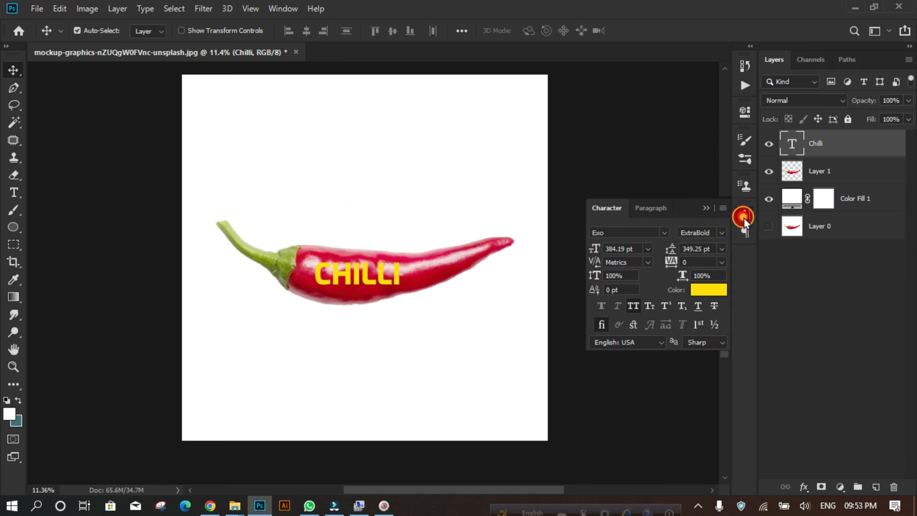
left_click(715, 297)
left_click(555, 301)
left_click(517, 409)
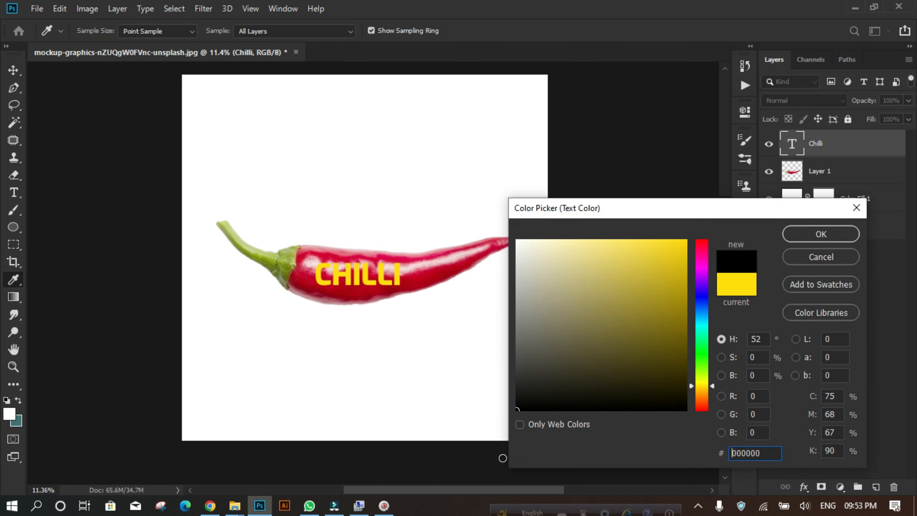
left_click(812, 229)
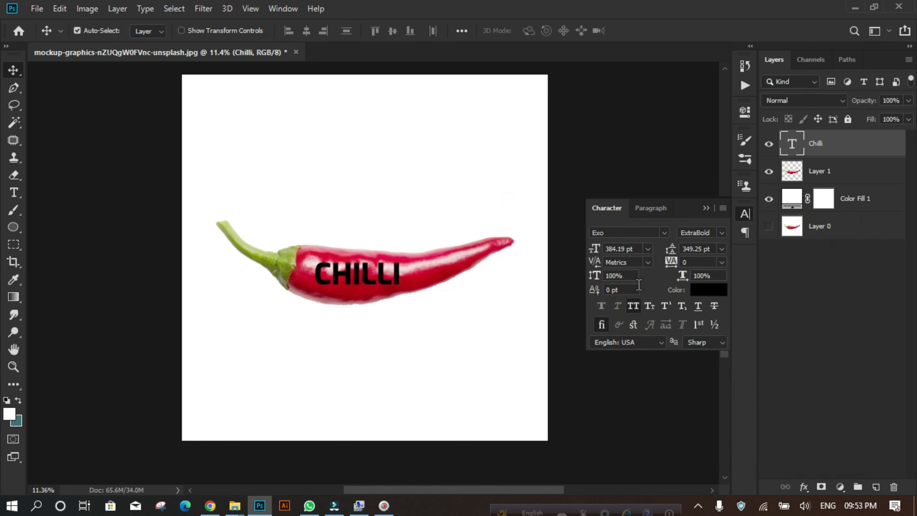
left_click(663, 232)
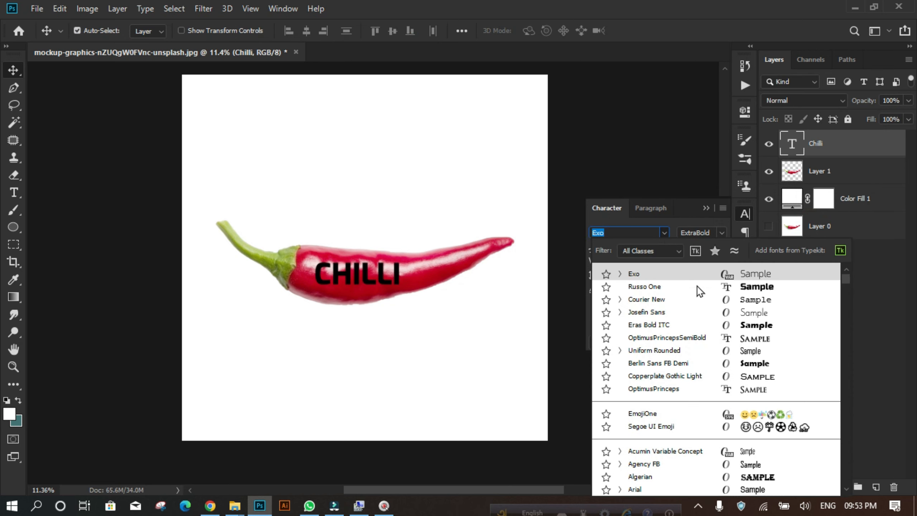
left_click(708, 290)
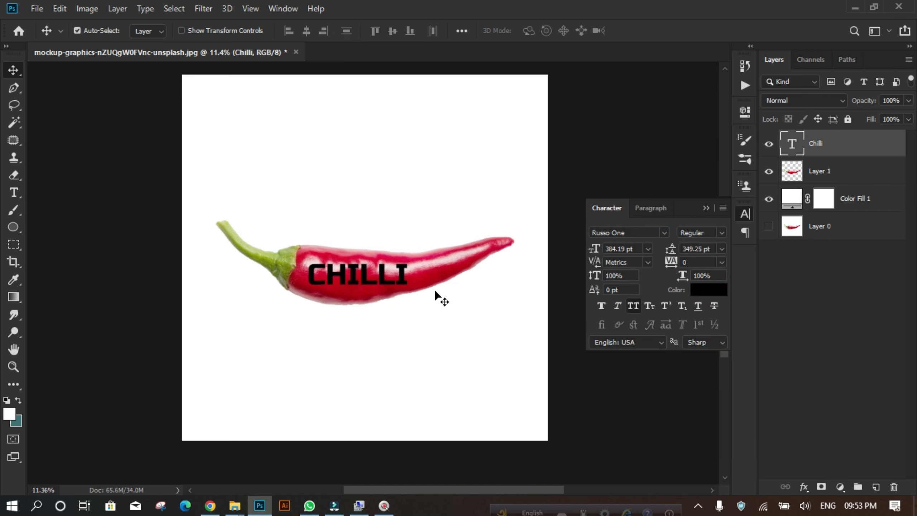
Enlarge the CHILLI text to about 605 pt, centre it on the red body and tilt it counterclockwise to follow the chilli's slope.
scroll(414, 310, "up", 5)
left_click(362, 264)
key("ctrl+t")
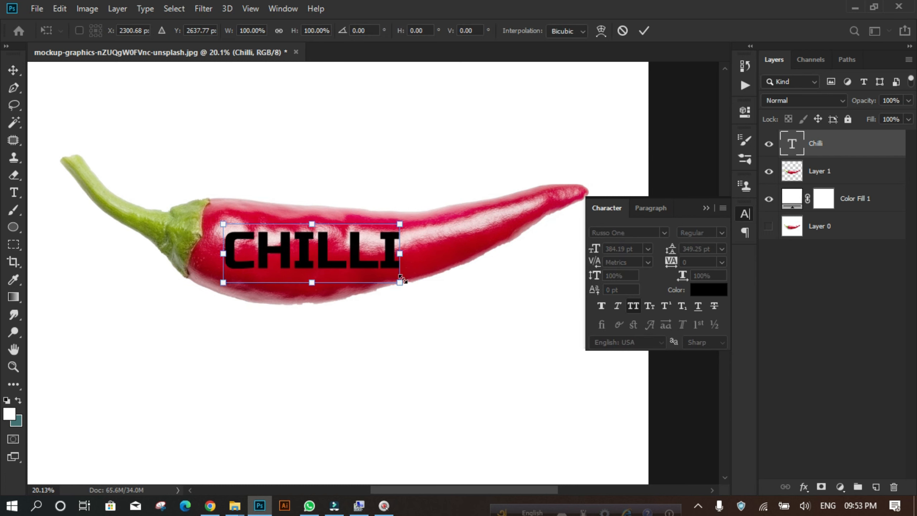
left_click_drag(400, 282, 438, 301)
left_click(304, 263)
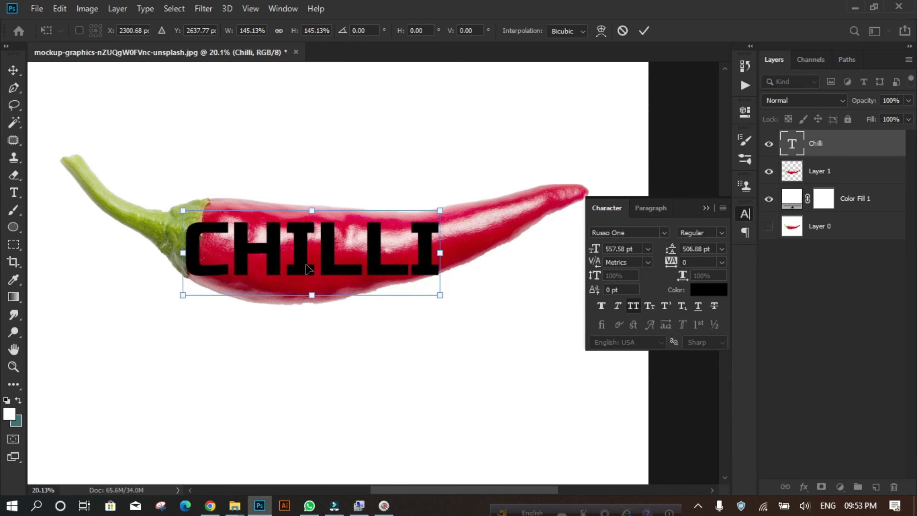
left_click_drag(337, 267, 392, 262)
left_click_drag(505, 292, 519, 296)
left_click_drag(540, 246, 537, 230)
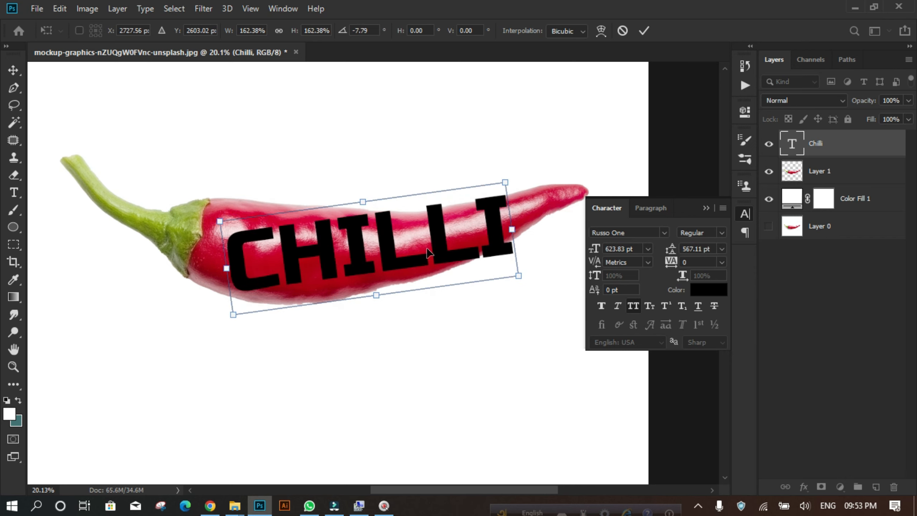
left_click_drag(318, 259, 331, 258)
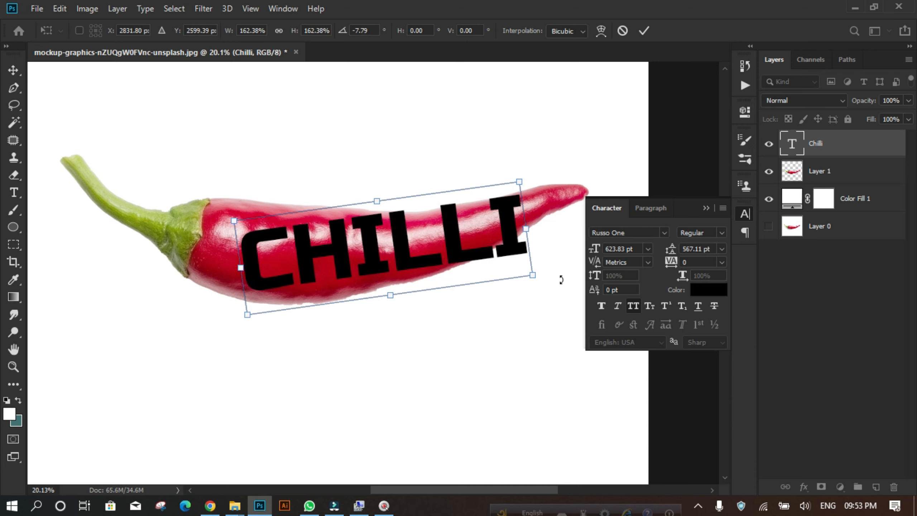
left_click_drag(546, 287, 529, 276)
left_click_drag(509, 243, 509, 239)
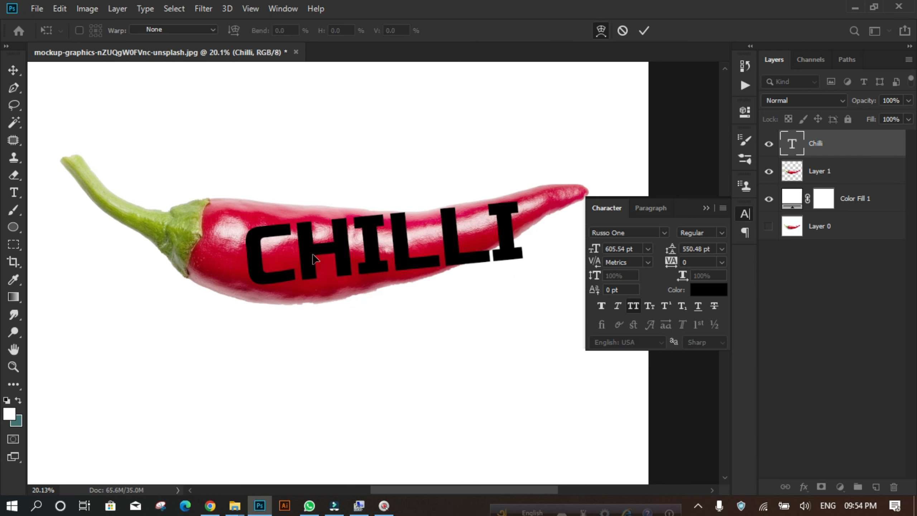
Apply the transform and rasterize the CHILLI text layer.
left_click(312, 256)
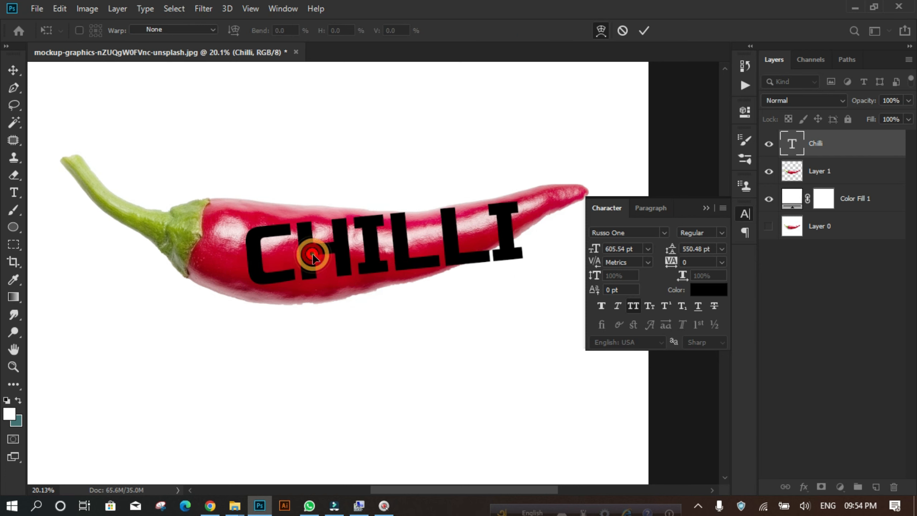
left_click(308, 253)
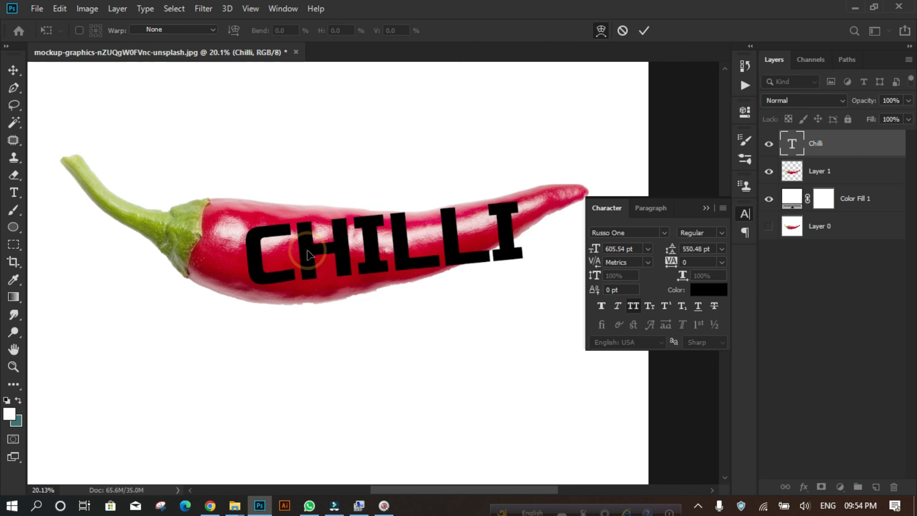
left_click(846, 147)
right_click(847, 144)
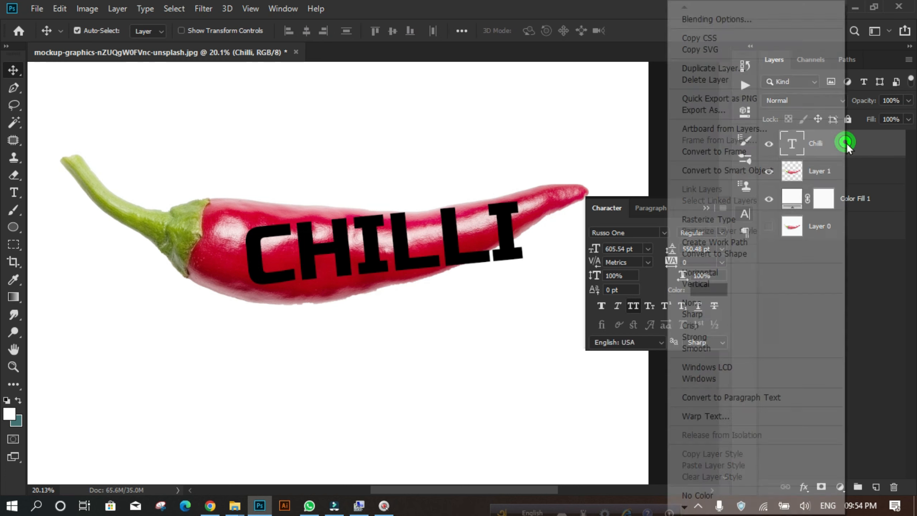
left_click(692, 219)
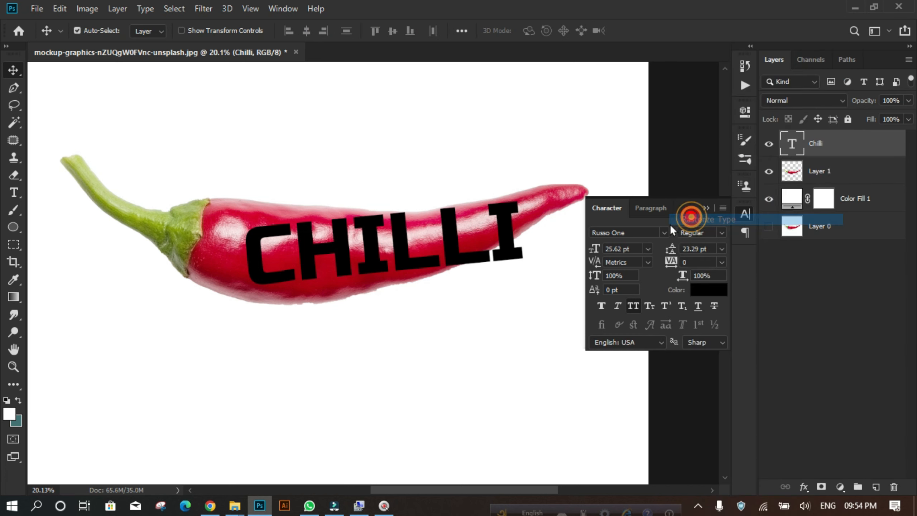
Warp the CHILLI layer, stretching its left corners up and down so the C fills the chilli's thick end.
key("ctrl+t")
right_click(407, 247)
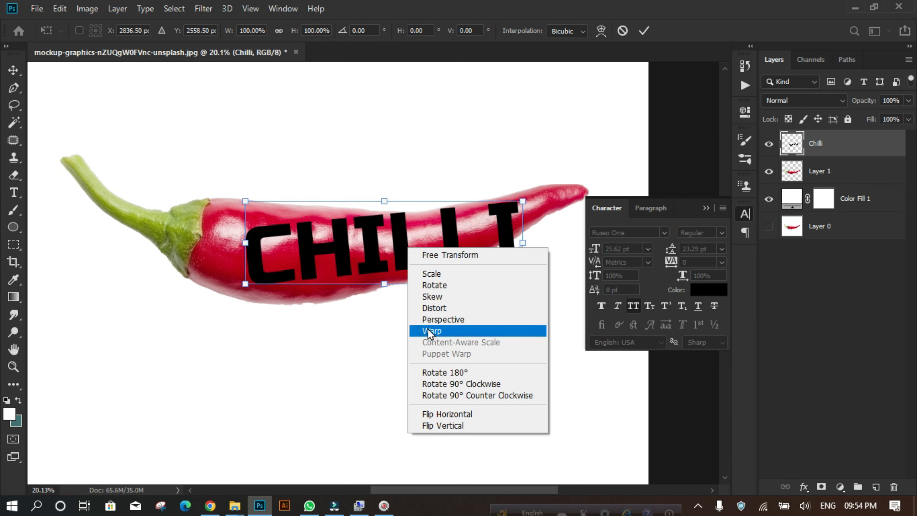
left_click(427, 330)
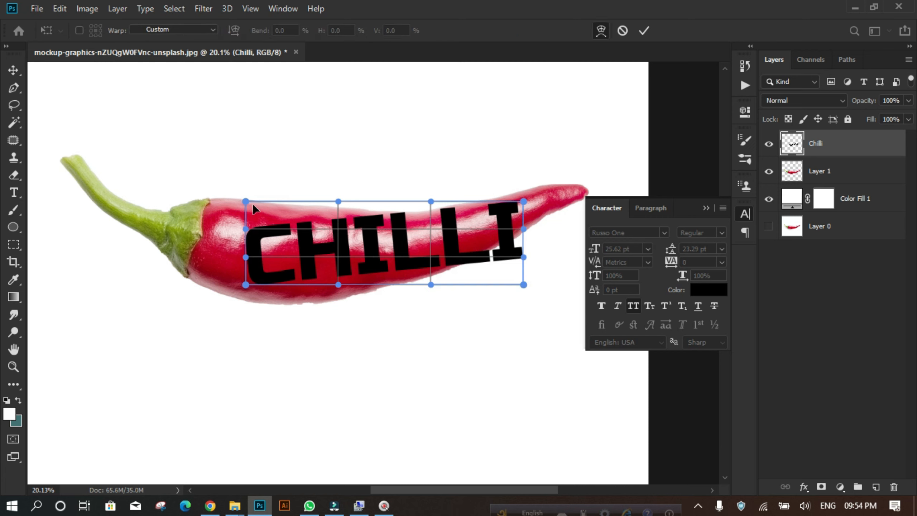
left_click_drag(245, 201, 242, 155)
left_click_drag(249, 286, 230, 302)
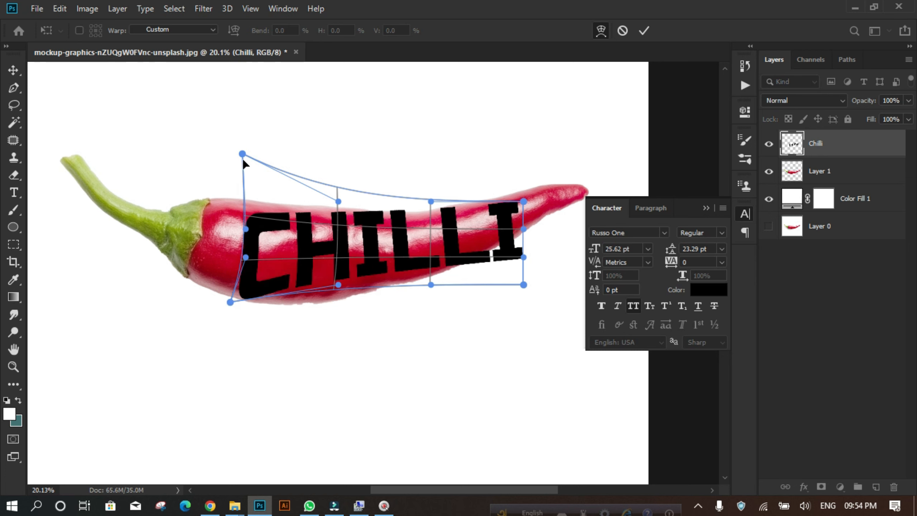
left_click_drag(242, 155, 238, 109)
Pull the warp's right corners and curve its lower edge so the last letters follow the chilli's tapering end.
left_click_drag(524, 202, 525, 193)
left_click_drag(524, 285, 522, 253)
left_click_drag(338, 288, 333, 300)
left_click_drag(523, 232, 521, 233)
left_click_drag(430, 201, 430, 207)
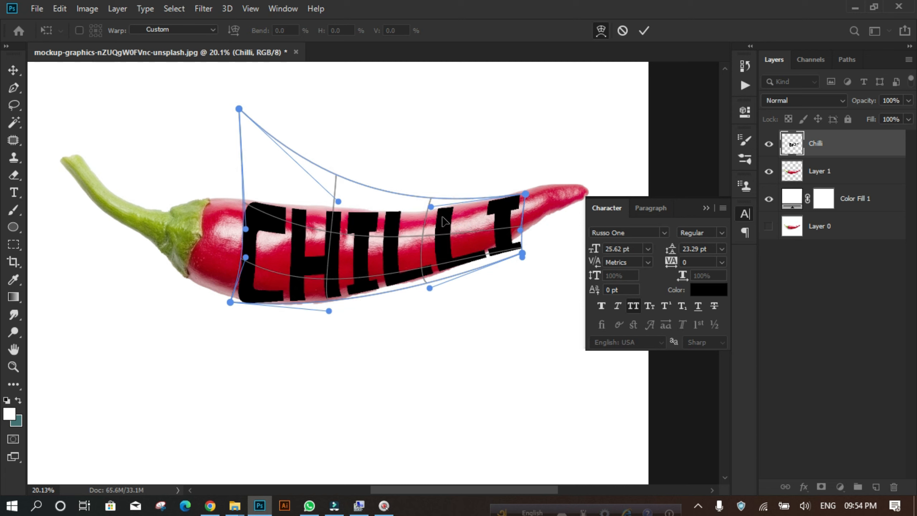
Refine the warp's corners and edge handles so the letters reach the chilli's upper and lower outline.
left_click_drag(338, 202, 340, 187)
left_click_drag(327, 313, 324, 318)
left_click_drag(230, 302, 225, 296)
left_click_drag(522, 254, 514, 249)
left_click(524, 192)
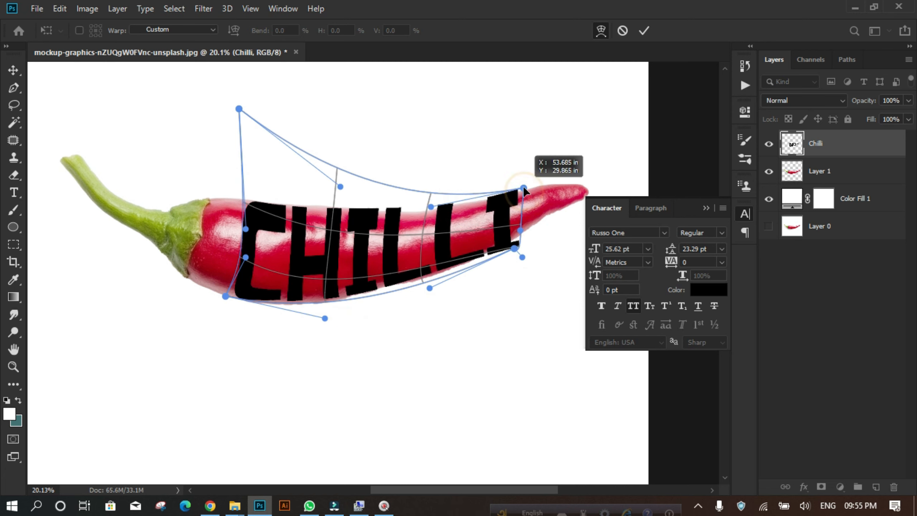
left_click_drag(524, 188, 521, 188)
Fine-tune the warp's lower edge beneath the final L and I to match the chilli's underside.
scroll(542, 212, "up", 10)
left_click_drag(476, 231, 474, 192)
left_click_drag(469, 304, 456, 279)
scroll(456, 279, "down", 2)
left_click_drag(163, 442, 238, 367)
left_click_drag(263, 306, 256, 320)
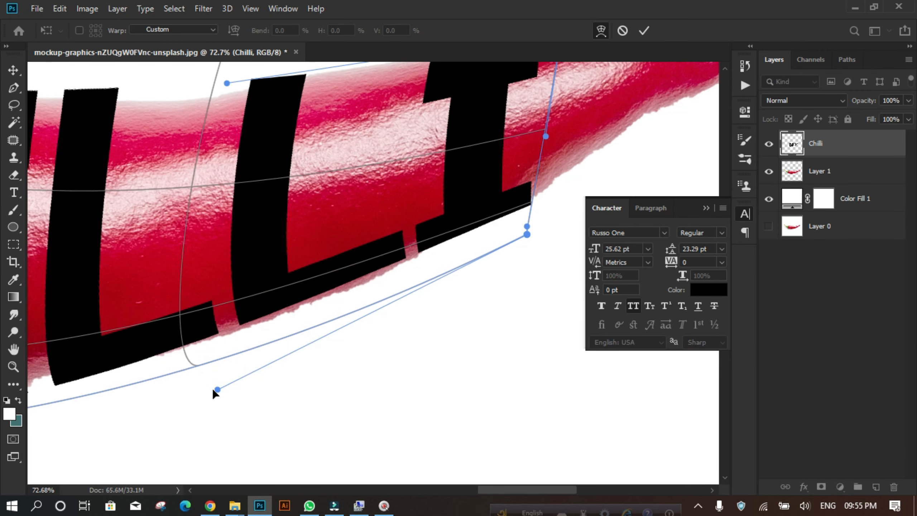
scroll(377, 385, "down", 3)
scroll(266, 307, "up", 2)
scroll(267, 302, "down", 2)
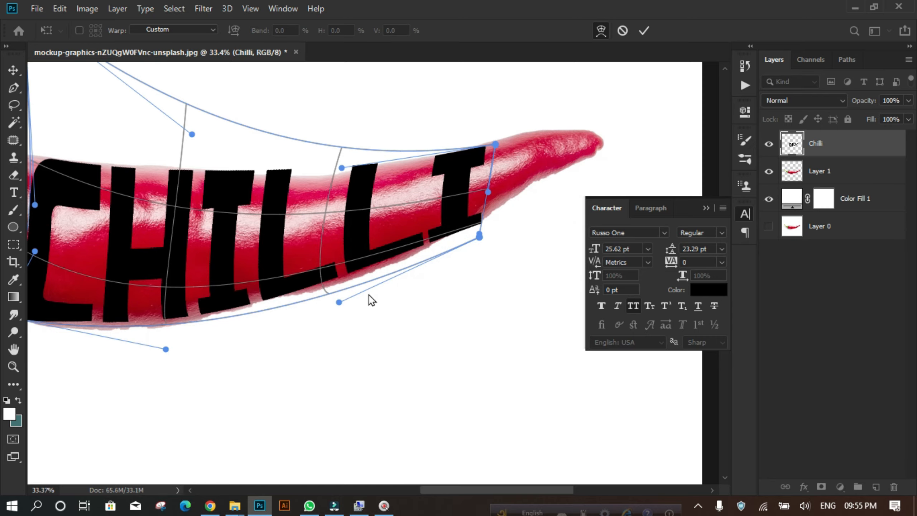
Adjust the warp's upper edge handle above the second L to follow the dip in the chilli's upper outline.
scroll(297, 217, "up", 5)
left_click_drag(466, 193, 444, 241)
scroll(444, 242, "down", 2)
scroll(471, 215, "up", 3)
left_click_drag(563, 205, 502, 200)
scroll(504, 203, "down", 2)
Adjust the warp's upper edge above the H and I to match the chilli's outline, and apply the warp.
scroll(289, 148, "up", 4)
left_click_drag(289, 148, 288, 124)
left_click_drag(519, 245, 507, 250)
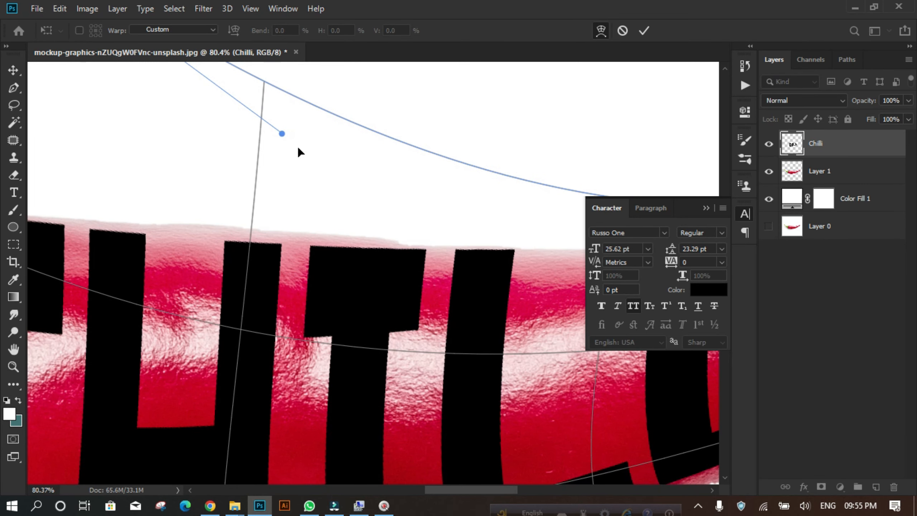
left_click_drag(284, 137, 285, 126)
scroll(317, 221, "down", 5)
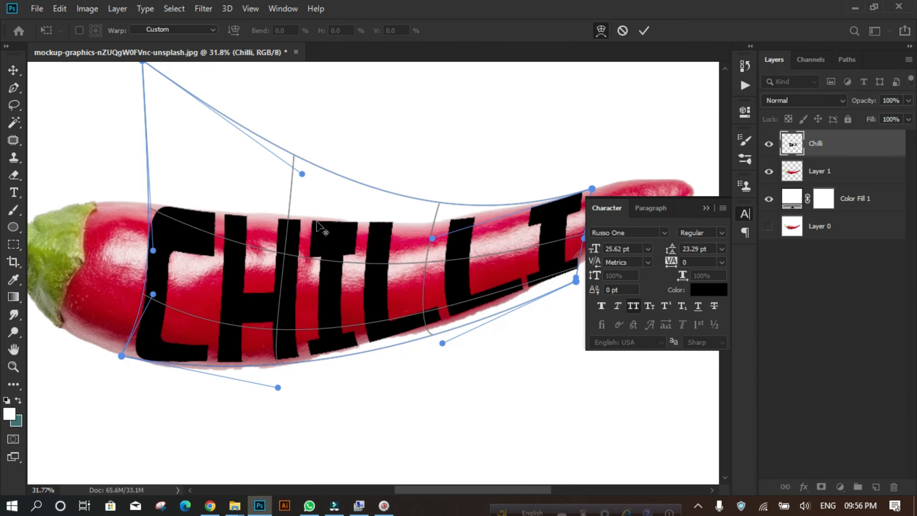
scroll(317, 223, "down", 1)
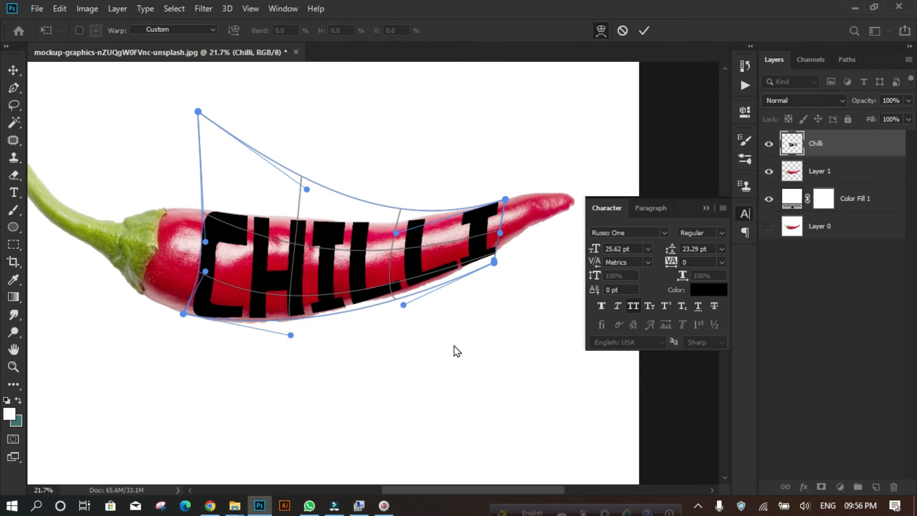
key("alt+space")
left_click(487, 375)
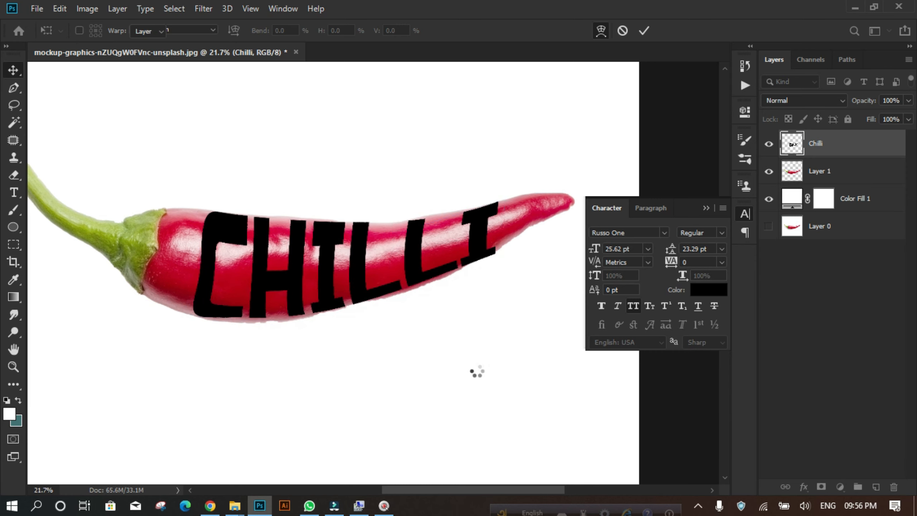
scroll(484, 387, "down", 1)
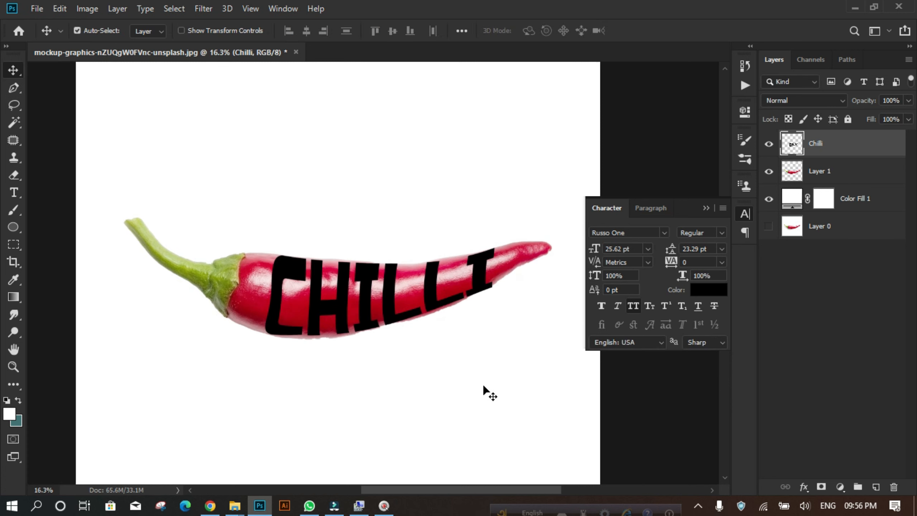
Duplicate the cut-out chilli layer (Layer 1) and place the copy above the Chilli text layer.
left_click(852, 183)
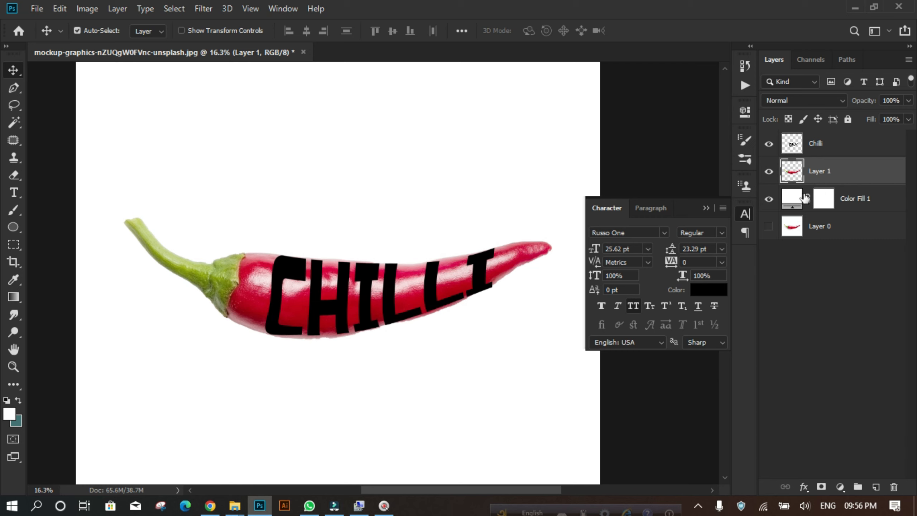
left_click(769, 171)
left_click(769, 171)
key("ctrl")
key("ctrl+j")
left_click_drag(846, 173, 843, 140)
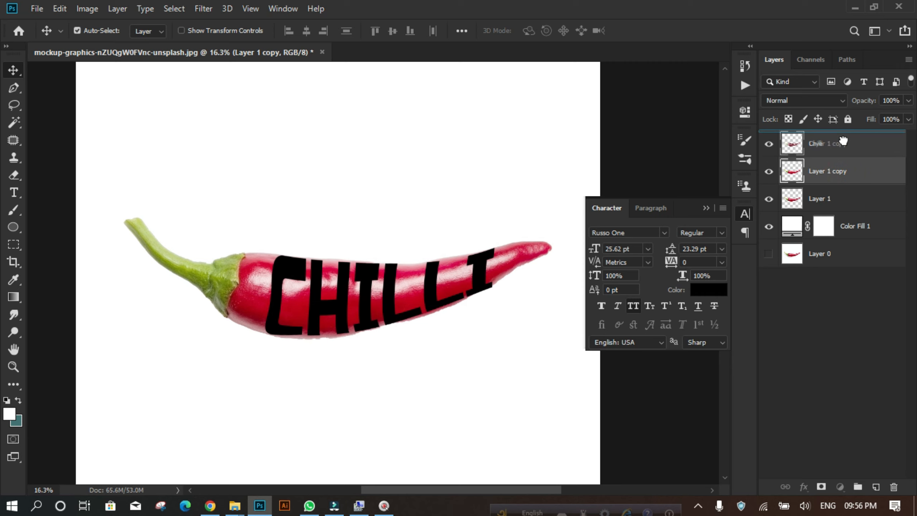
left_click_drag(843, 141, 844, 144)
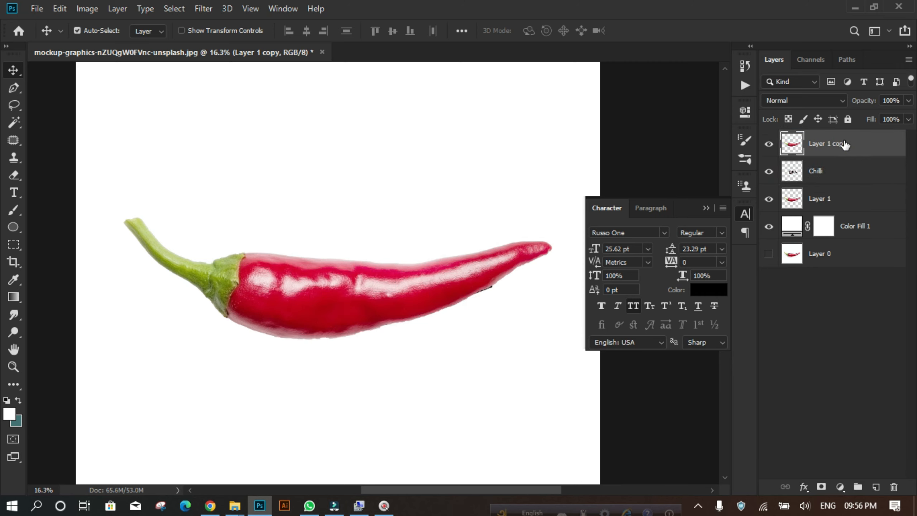
Clip Layer 1 copy to the Chilli text layer and hide Layer 1.
right_click(852, 157)
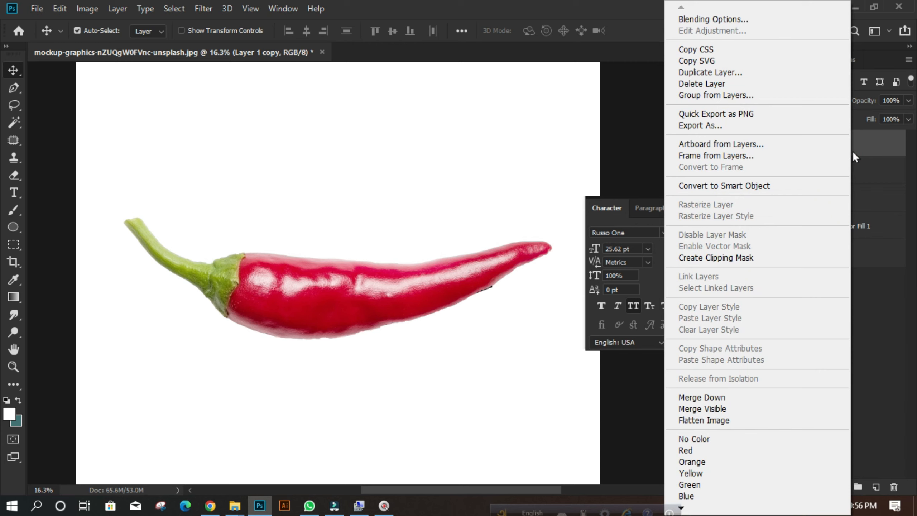
left_click(776, 260)
left_click(775, 261)
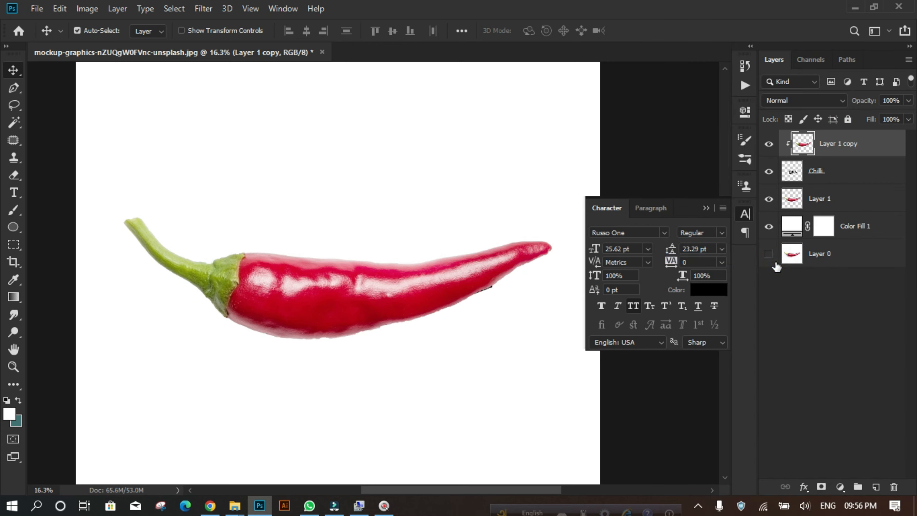
left_click(770, 198)
Warp the Chilli text layer to pull the final I's lower right corner inside the chilli texture, and apply it.
scroll(500, 269, "up", 5)
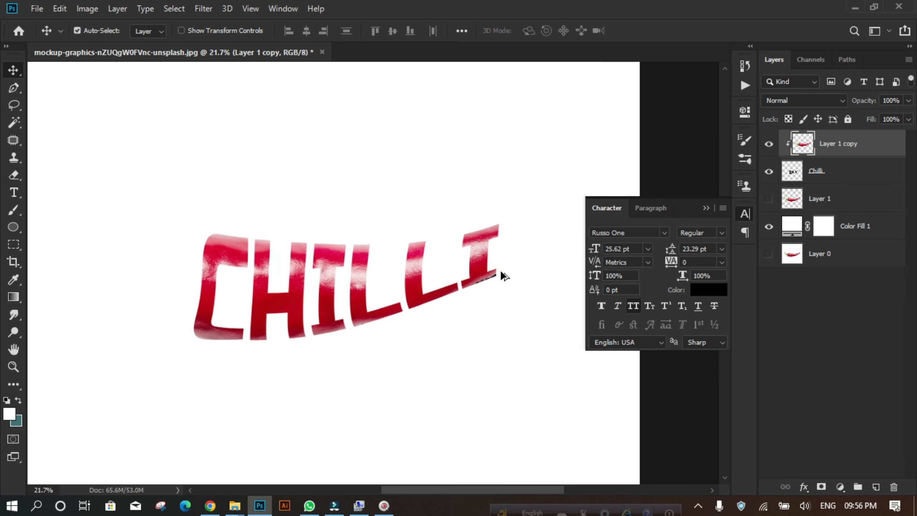
scroll(502, 272, "up", 6)
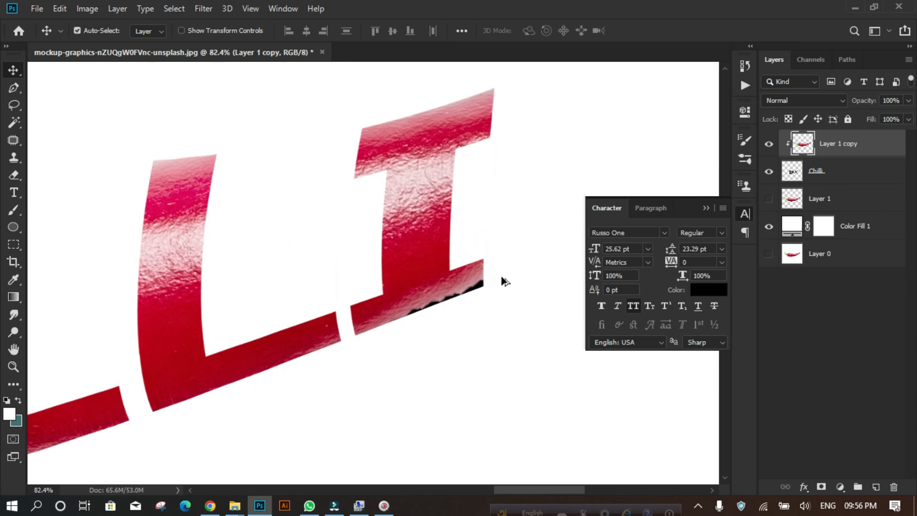
left_click(858, 184)
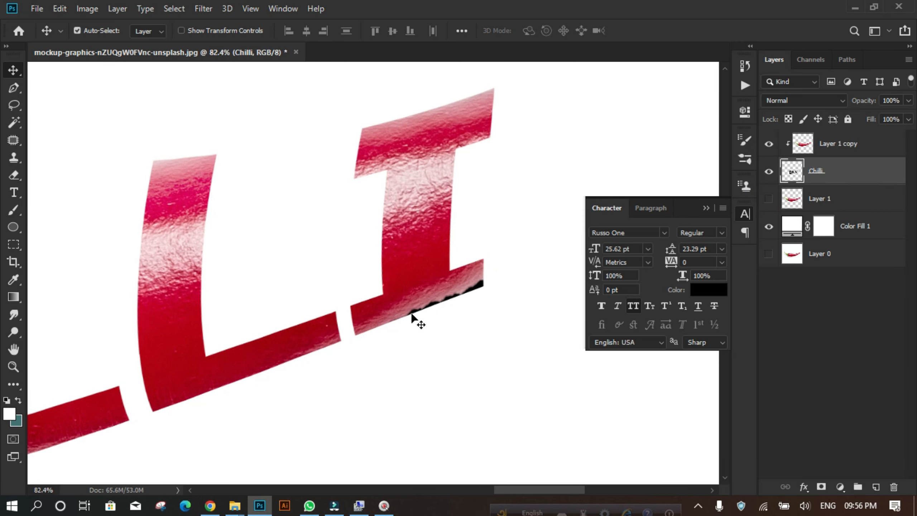
scroll(459, 309, "up", 1)
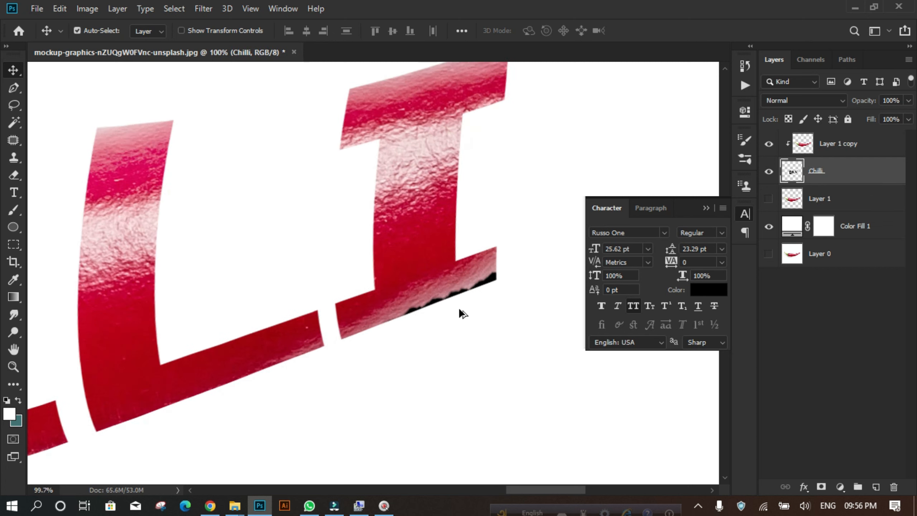
scroll(477, 293, "up", 1)
right_click(476, 291)
left_click(500, 374)
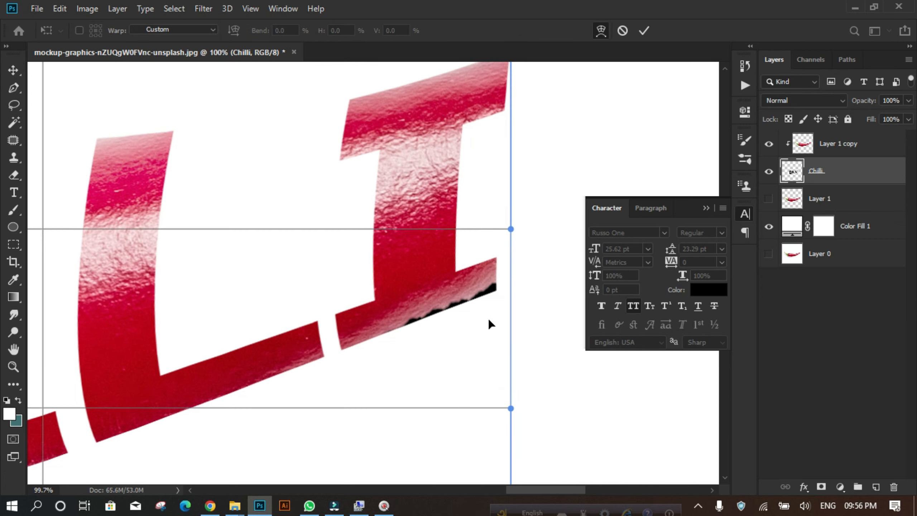
left_click_drag(511, 408, 493, 393)
scroll(513, 393, "down", 5)
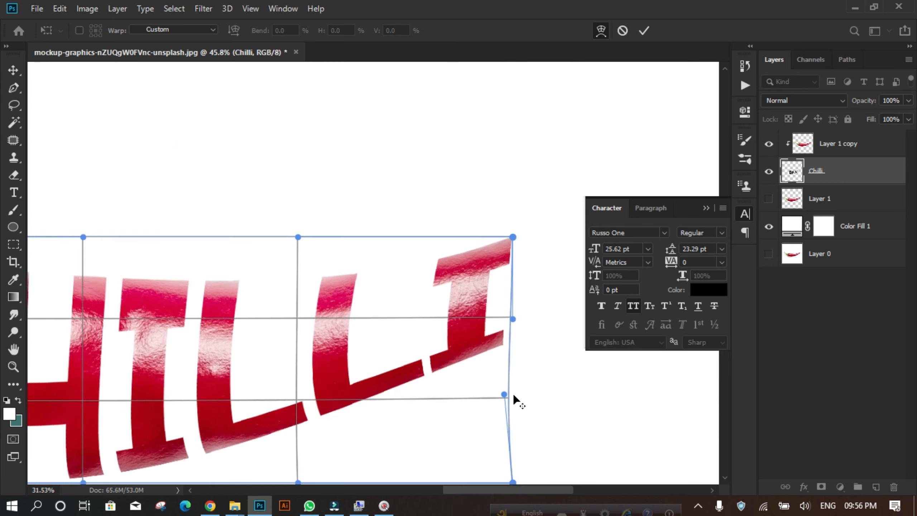
scroll(513, 393, "down", 1)
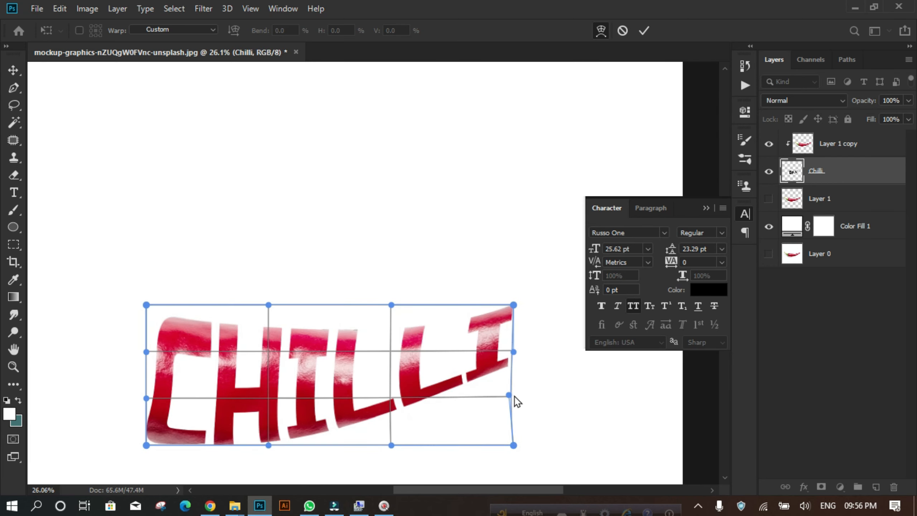
key("alt+space")
left_click(585, 410)
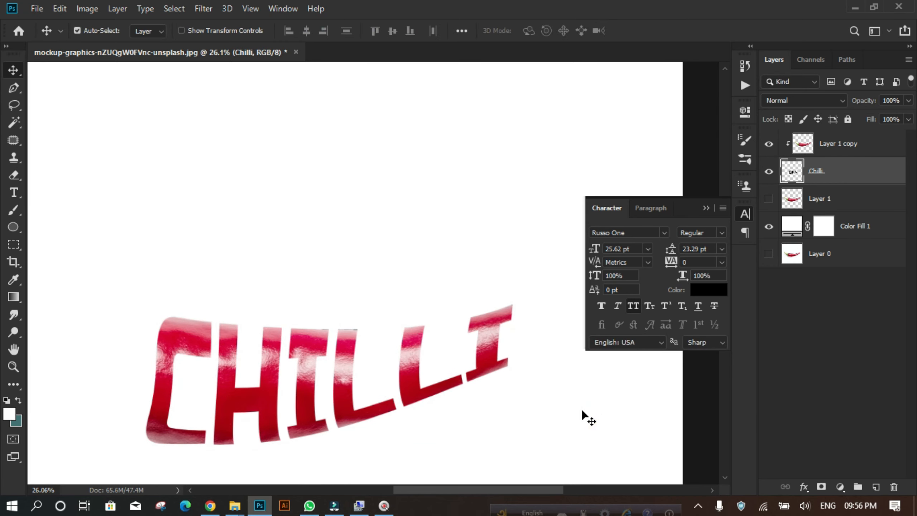
scroll(462, 362, "down", 1)
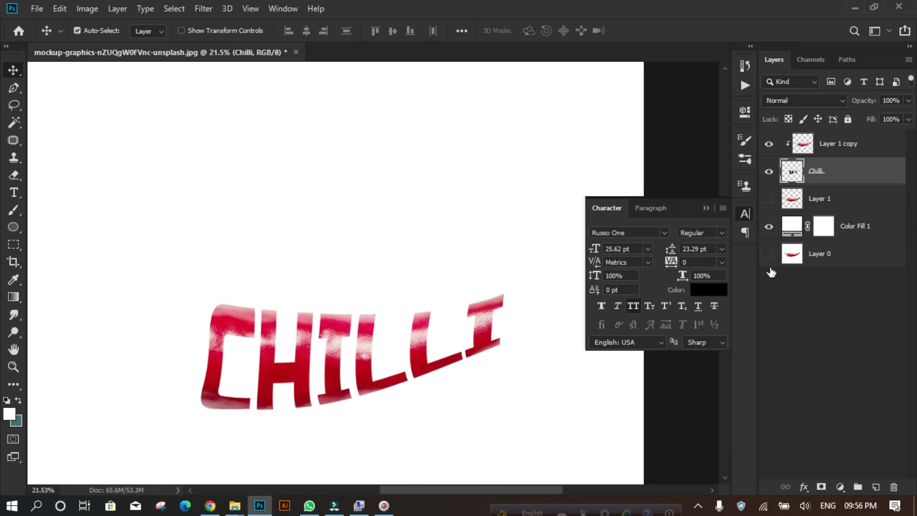
Show Layer 1 again and move it to the top of the layer stack.
left_click(768, 199)
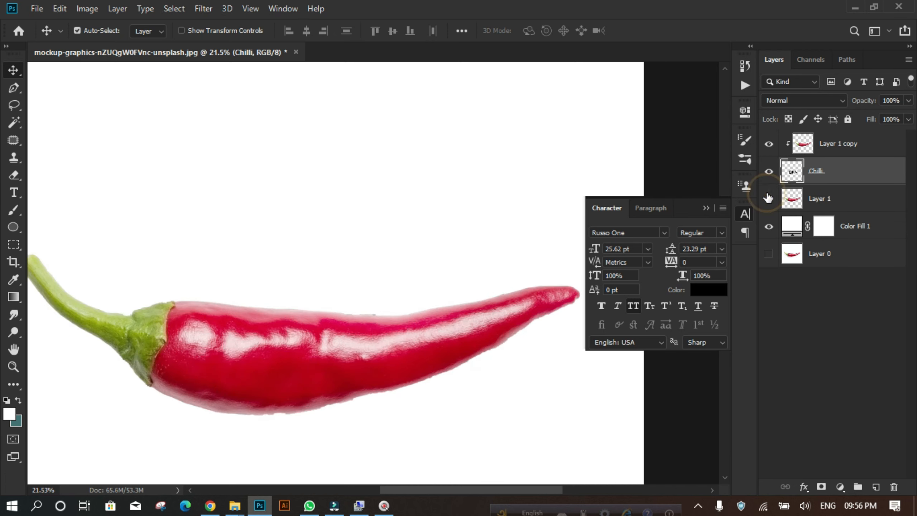
left_click(825, 202)
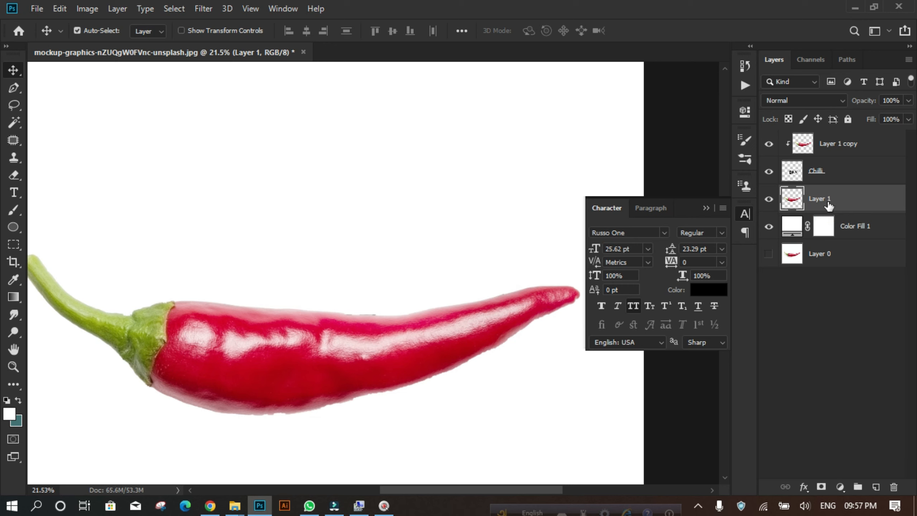
key("b")
key("ctrl+minus")
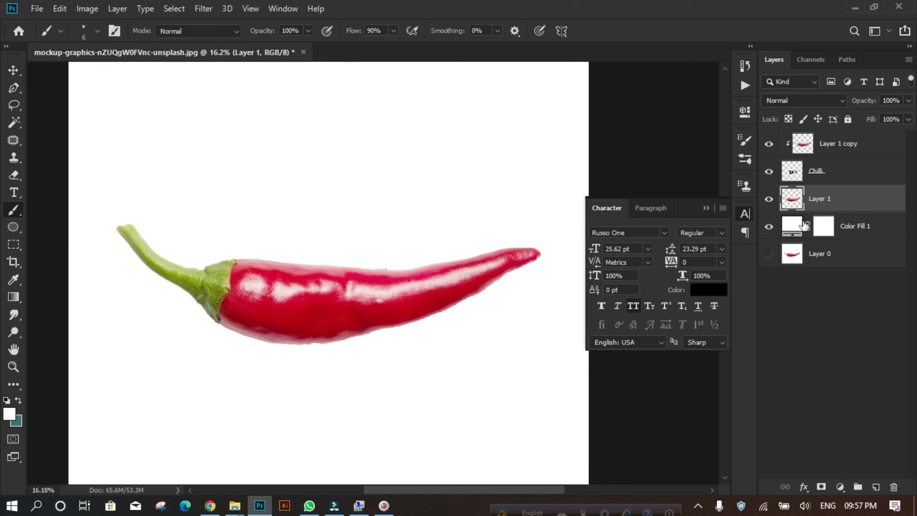
left_click(13, 70)
left_click_drag(874, 212, 863, 140)
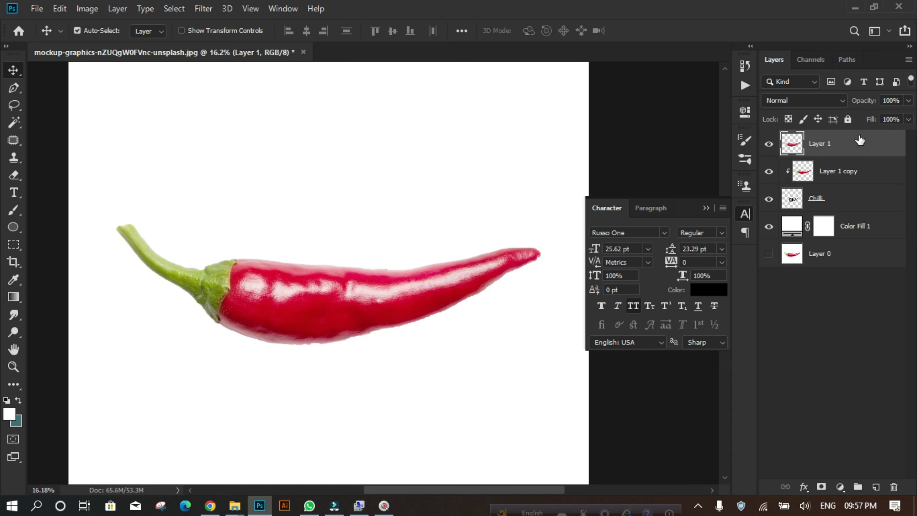
Add a layer mask to Layer 1, invert it to black, and ready the Brush with a white foreground.
left_click(14, 209)
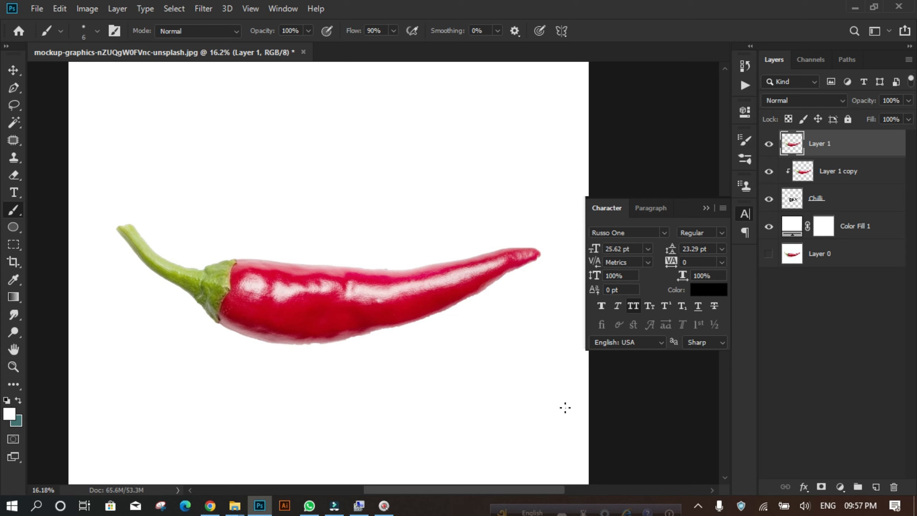
left_click(822, 486)
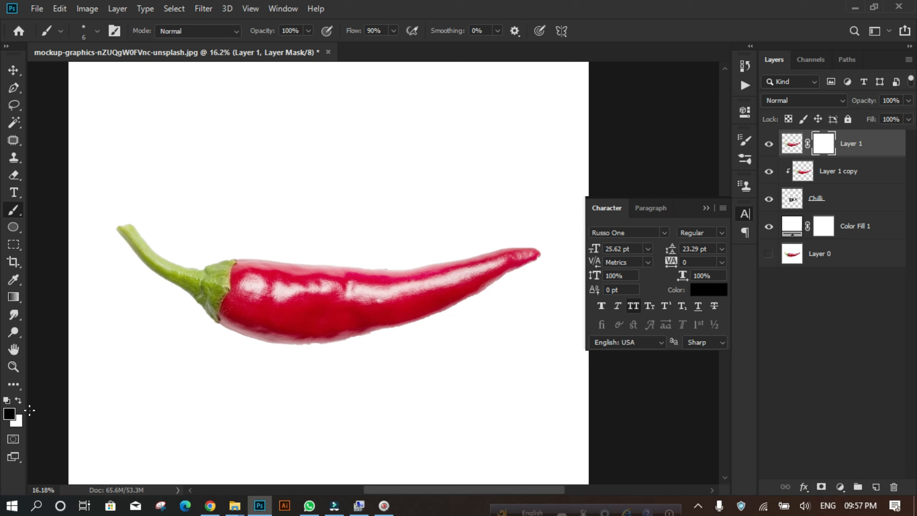
left_click(19, 401)
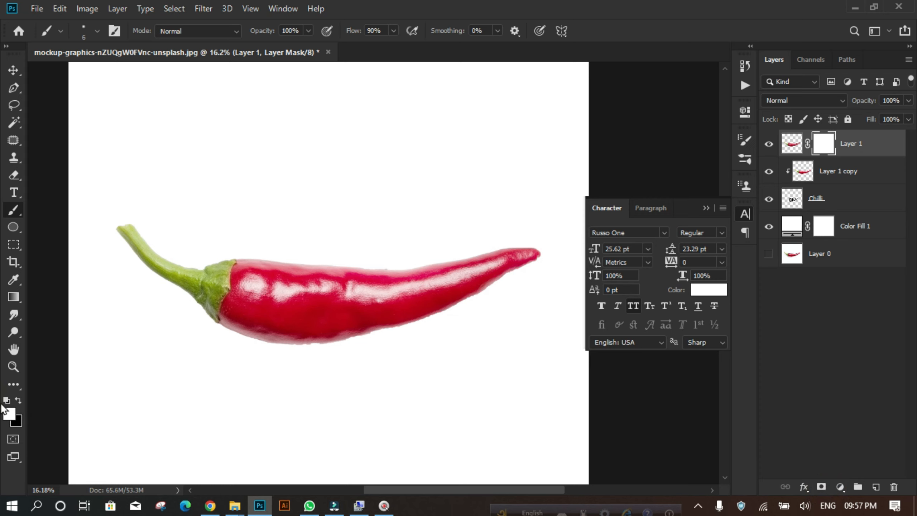
scroll(439, 339, "up", 2)
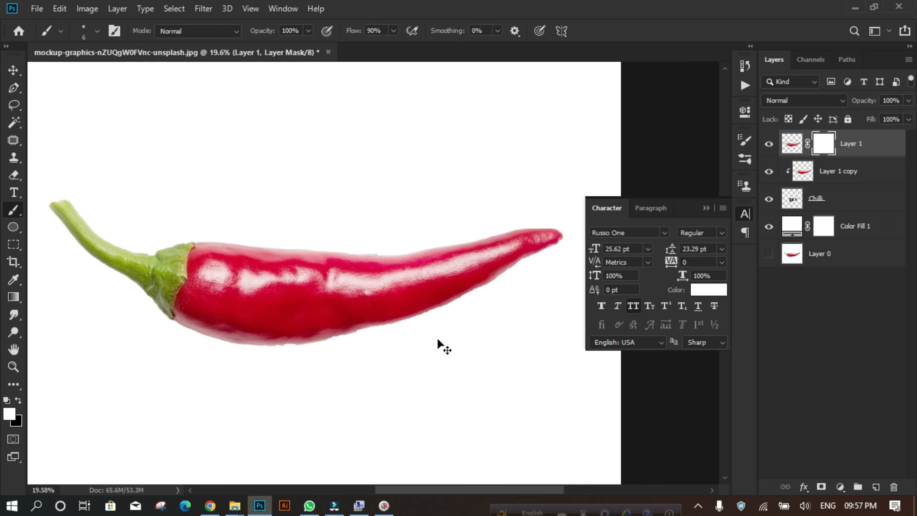
key("ctrl+i")
scroll(523, 287, "up", 3)
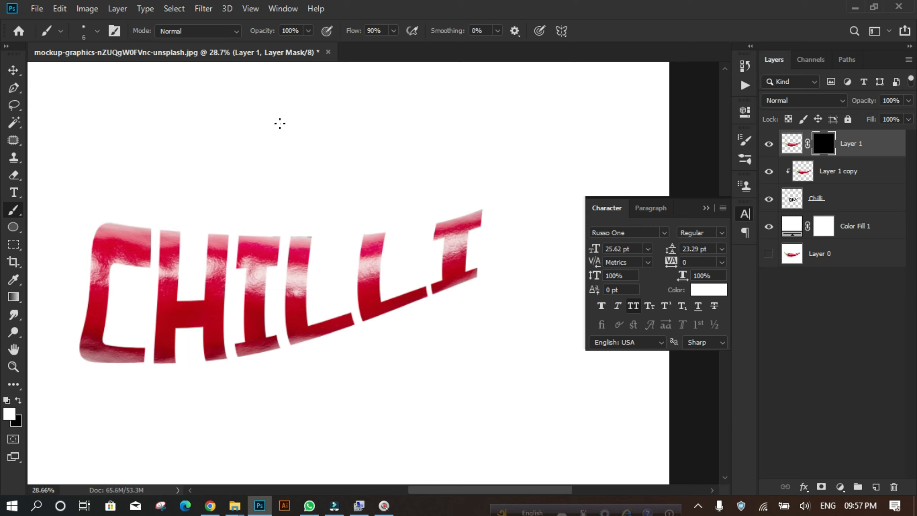
Enlarge the brush and paint white on Layer 1's mask to reveal the chilli's pointed tip beyond the final I.
key("bracketright")
key("bracketright")
key("bracketright")
key("bracketright")
key("bracketright")
key("bracketright")
key("bracketright")
key("bracketright")
key("bracketright")
key("bracketright")
key("bracketright")
key("bracketright")
key("bracketright")
key("bracketright")
key("bracketright")
mouse_move(495, 241)
left_mouse_down()
mouse_move(477, 260)
mouse_move(477, 228)
mouse_move(465, 270)
mouse_move(557, 223)
mouse_move(514, 227)
mouse_move(556, 195)
mouse_move(520, 218)
mouse_move(562, 213)
mouse_move(574, 225)
mouse_move(559, 217)
mouse_move(562, 207)
mouse_move(449, 227)
mouse_move(492, 212)
mouse_move(487, 236)
mouse_move(581, 213)
mouse_move(522, 209)
mouse_move(524, 256)
left_mouse_up()
Paint white on Layer 1's mask with 150 px and 500 px brushes to reveal the chilli body and green stem before the C.
key("bracketleft")
key("bracketleft")
key("bracketleft")
key("bracketleft")
key("bracketleft")
scroll(523, 256, "down", 4)
scroll(192, 349, "up", 3)
scroll(190, 352, "down", 3)
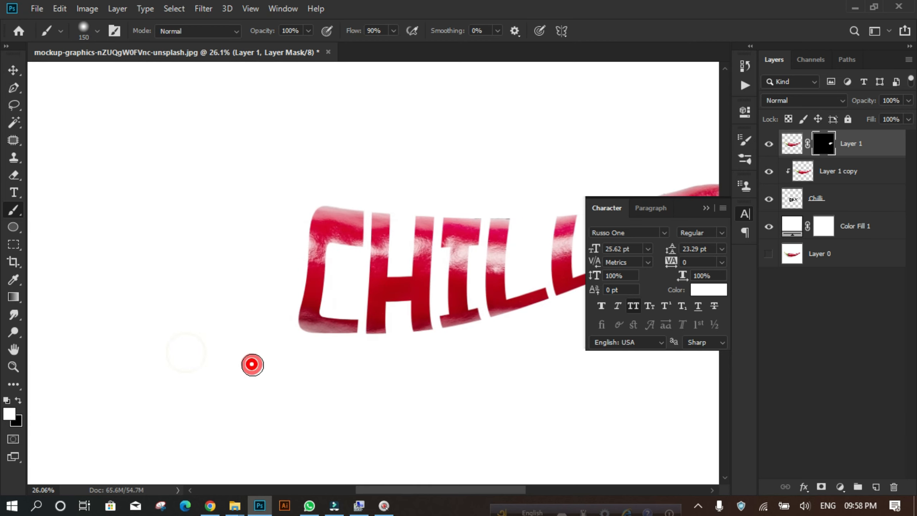
mouse_move(308, 263)
left_mouse_down()
mouse_move(289, 272)
mouse_move(289, 260)
mouse_move(287, 340)
mouse_move(268, 333)
mouse_move(286, 304)
mouse_move(258, 325)
mouse_move(283, 286)
mouse_move(274, 332)
left_mouse_up()
key("bracketright")
key("bracketright")
key("bracketright")
key("bracketright")
key("bracketright")
key("bracketright")
mouse_move(272, 266)
left_mouse_down()
mouse_move(254, 336)
mouse_move(250, 266)
mouse_move(207, 296)
mouse_move(247, 245)
mouse_move(188, 256)
mouse_move(128, 245)
mouse_move(133, 219)
left_mouse_up()
scroll(248, 327, "down", 3)
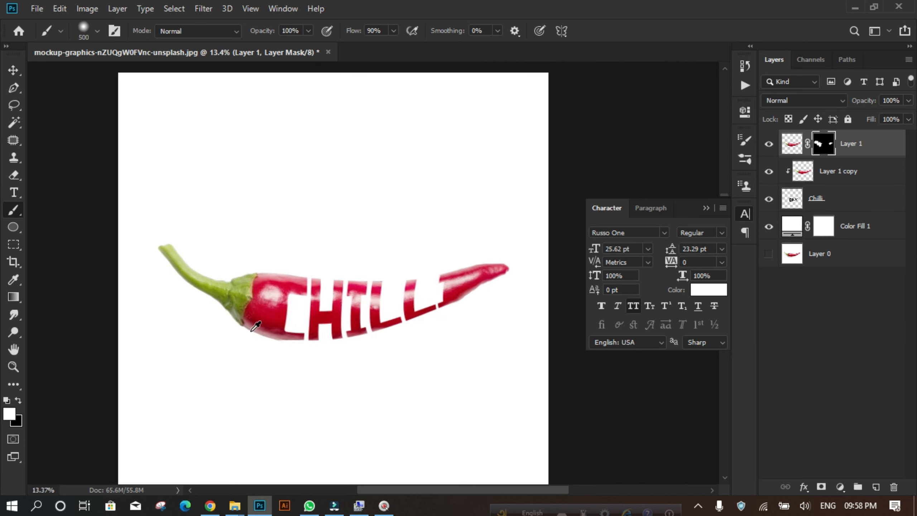
left_click(18, 75)
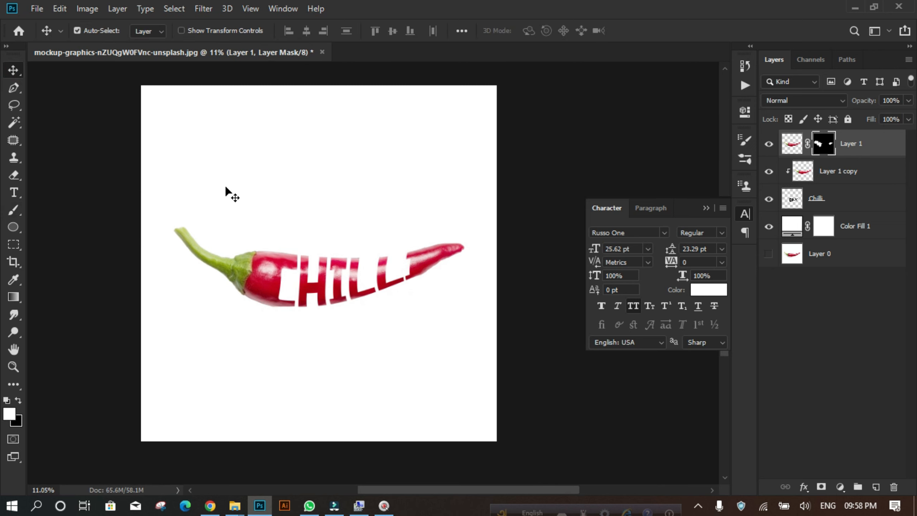
scroll(271, 274, "up", 3)
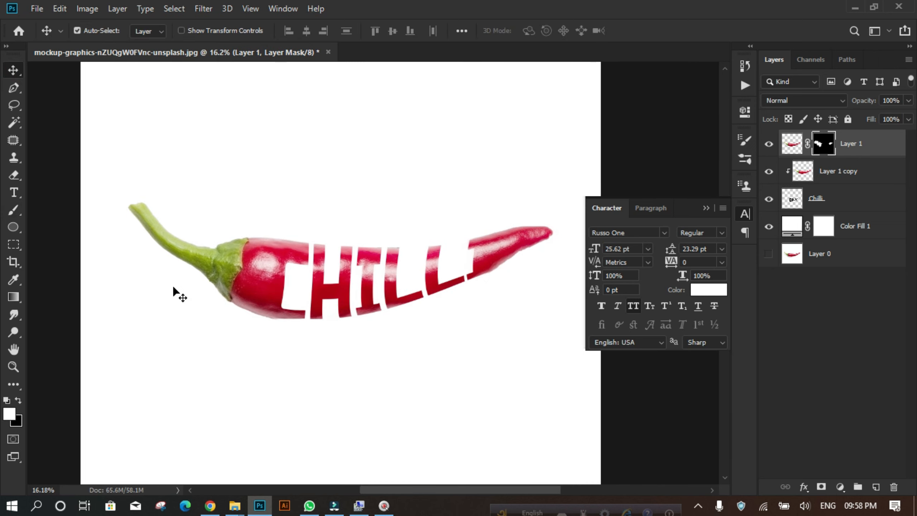
Add a new layer above Color Fill 1 and ready the Brush with a dark grey foreground, #202020.
left_click(869, 240)
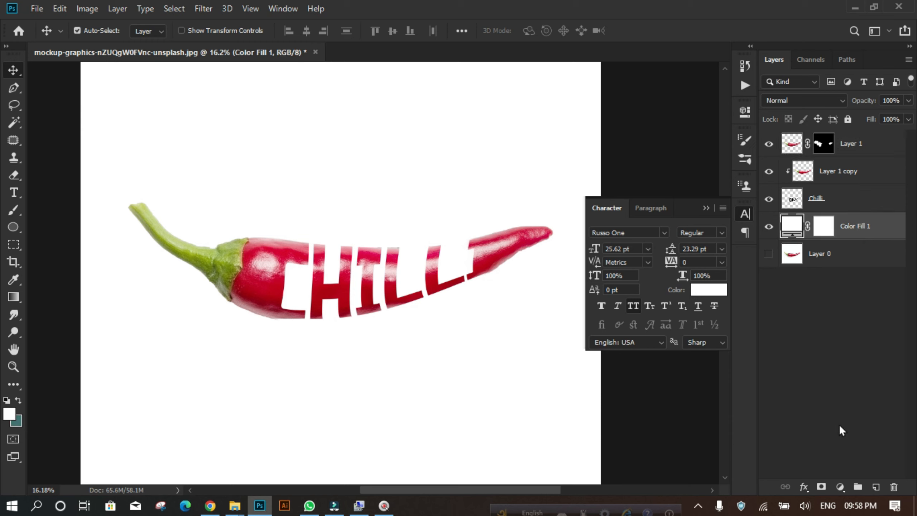
left_click(875, 487)
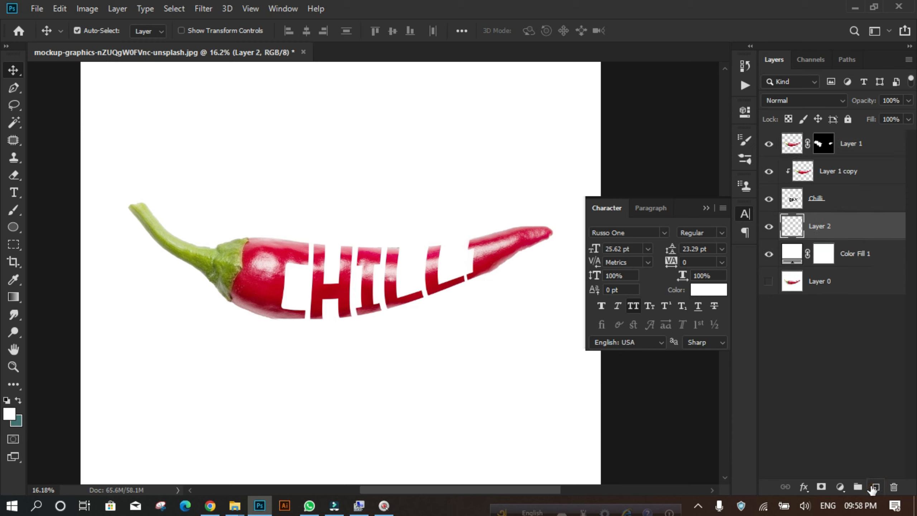
left_click(14, 208)
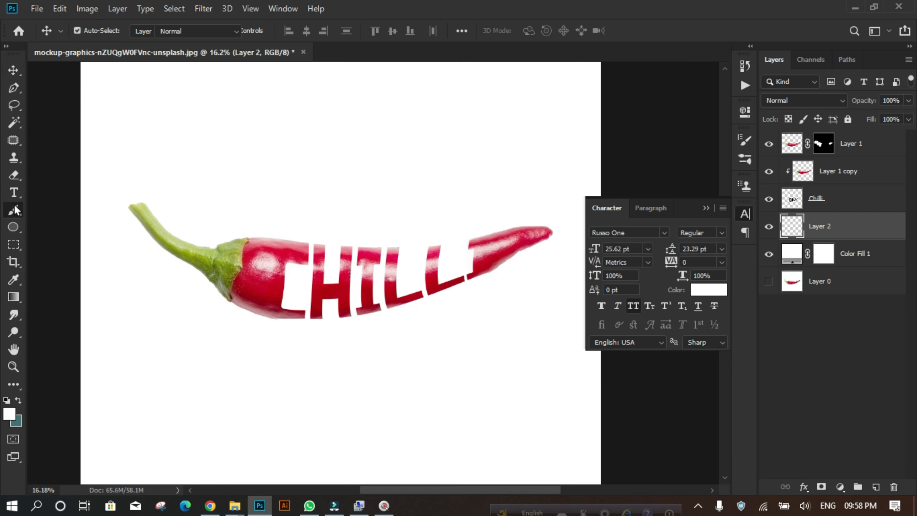
left_click(10, 417)
left_click_drag(530, 389, 500, 389)
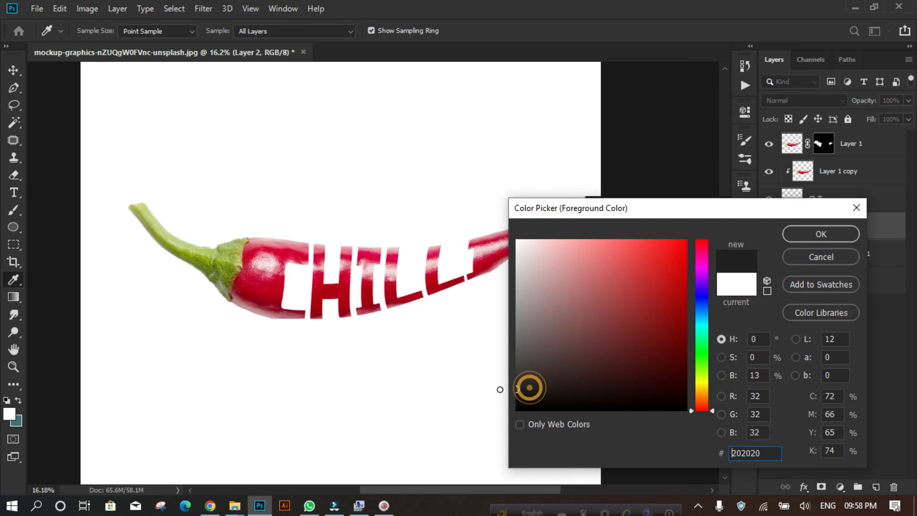
left_click(820, 233)
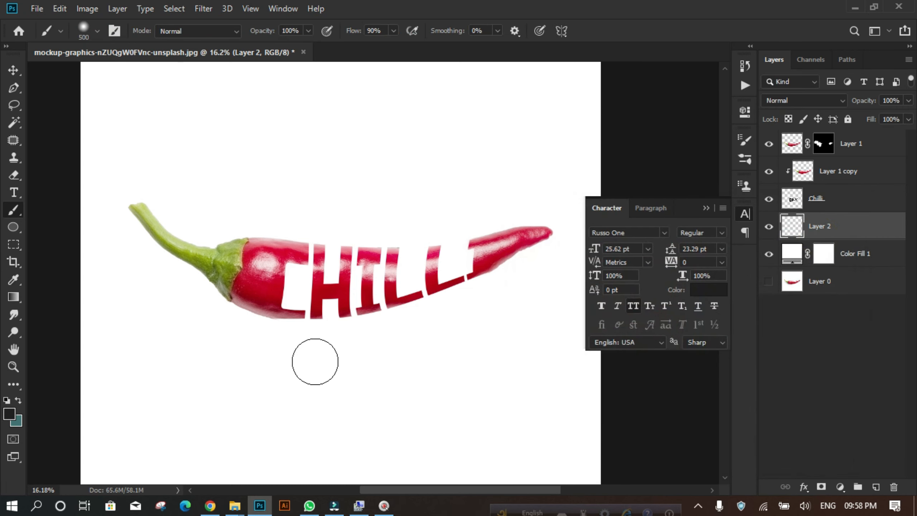
Enlarge the Soft Round brush to 1800 px, lower its hardness, and stamp one soft dark spot on Layer 2 beneath the letters.
key("bracketright")
key("bracketright")
key("bracketright")
key("bracketright")
key("bracketright")
key("bracketright")
key("bracketright")
key("bracketright")
key("bracketright")
key("bracketright")
key("bracketright")
key("bracketright")
key("bracketright")
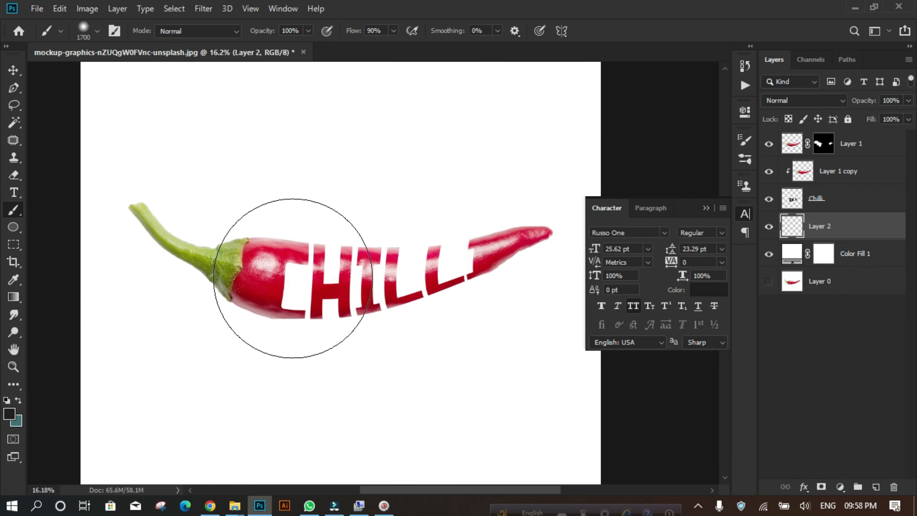
left_click(97, 31)
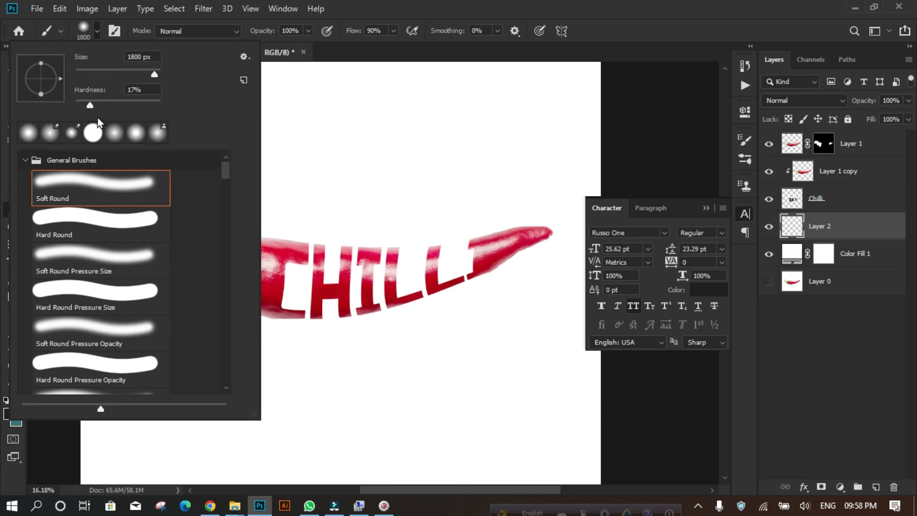
left_click_drag(91, 107, 88, 106)
left_click(146, 89)
left_click(97, 31)
scroll(345, 336, "down", 1)
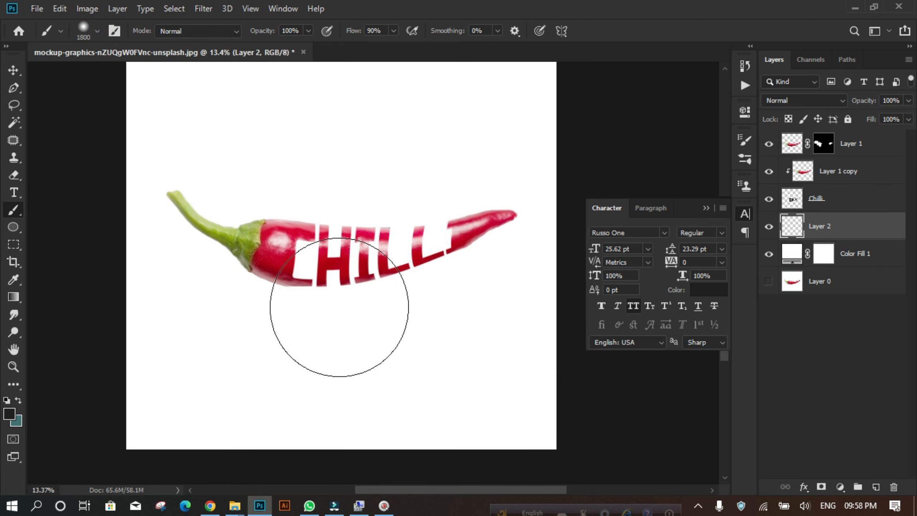
left_click(339, 307)
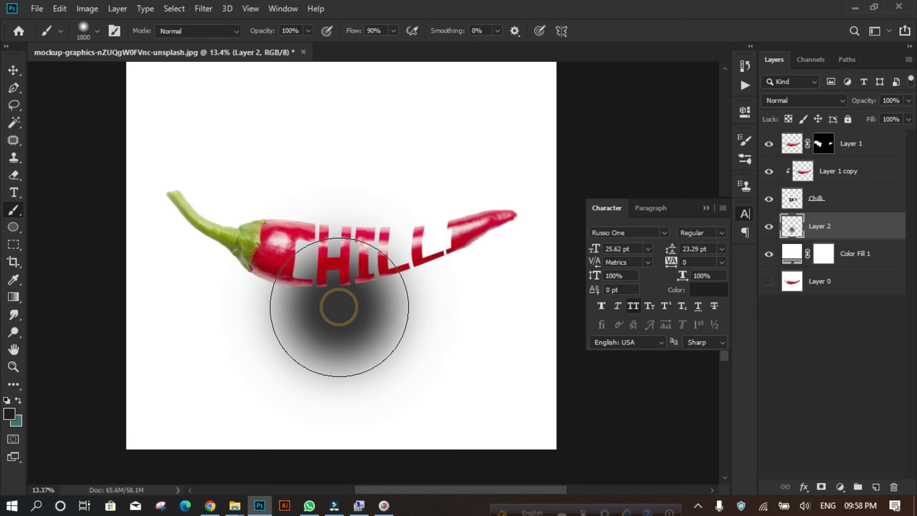
Transform the dark spot into a thin shadow just below the chilli, with width 110.30% and height 4.56%.
left_click(13, 71)
key("ctrl+t")
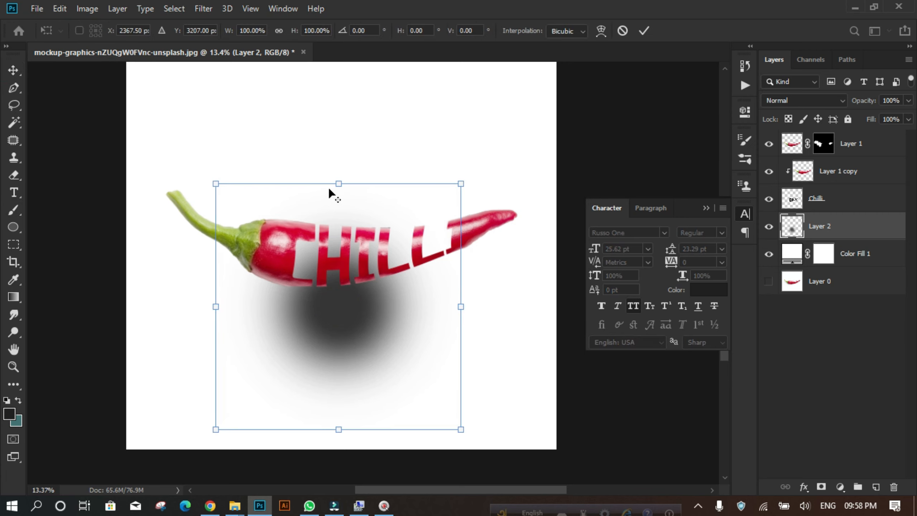
left_click_drag(337, 187, 367, 302)
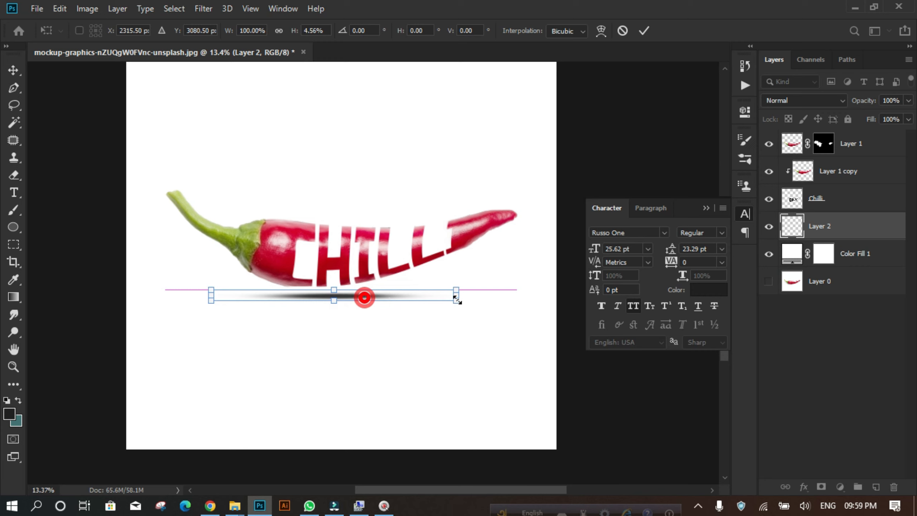
left_click_drag(459, 297, 468, 297)
key("Return")
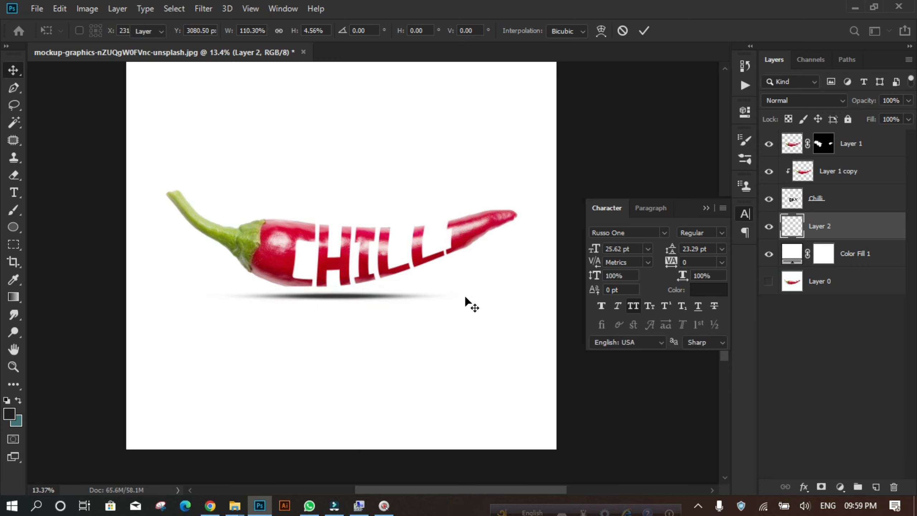
Set the shadow layer's opacity to 74% and apply a Gaussian Blur with a radius of 18.0 pixels.
left_click(909, 100)
left_click_drag(906, 115, 891, 115)
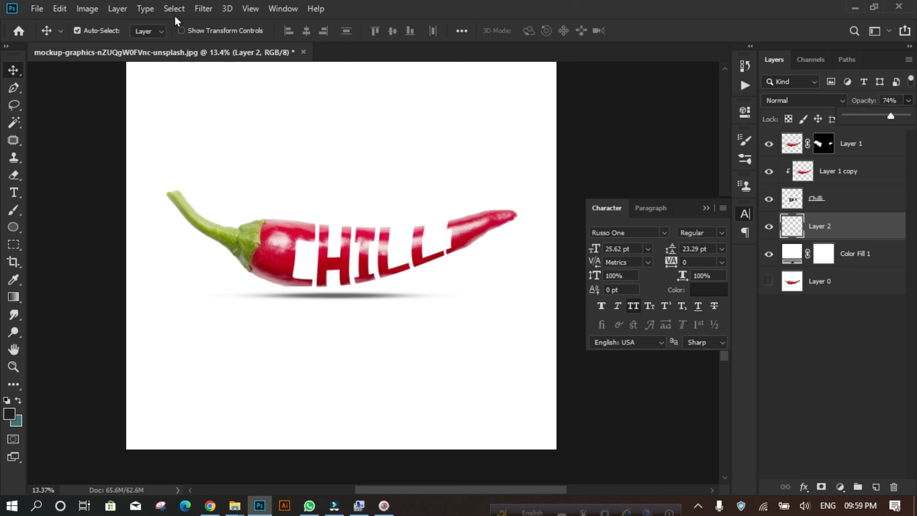
left_click(204, 9)
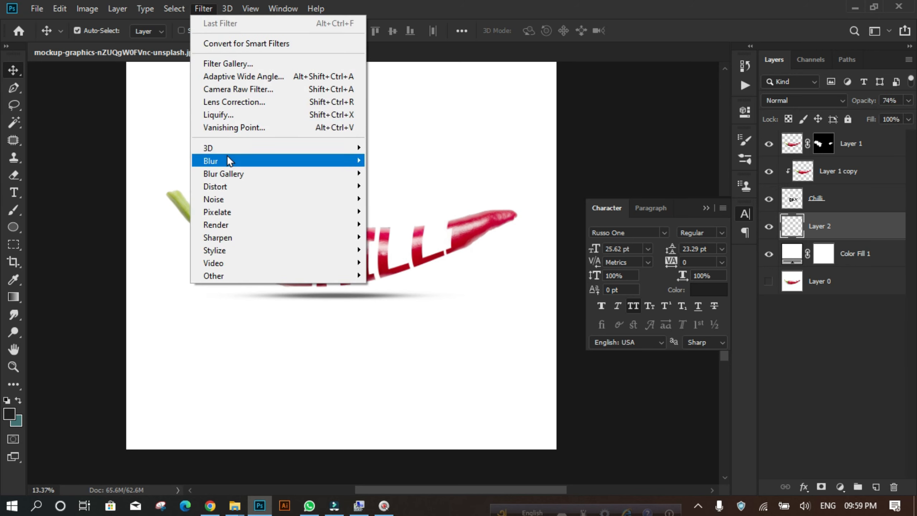
mouse_move(227, 159)
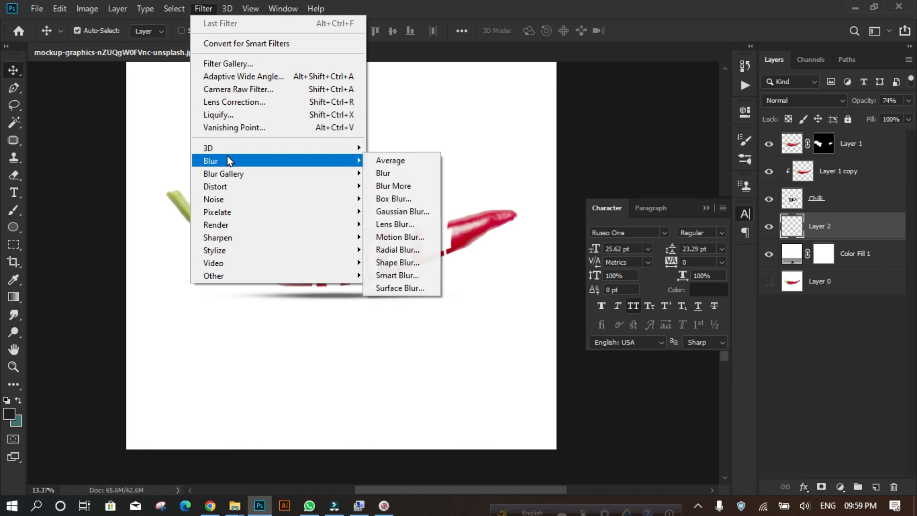
left_click(403, 211)
left_click(628, 329)
mouse_move(634, 332)
left_mouse_down()
mouse_move(672, 330)
mouse_move(651, 330)
left_mouse_up()
left_click(651, 329)
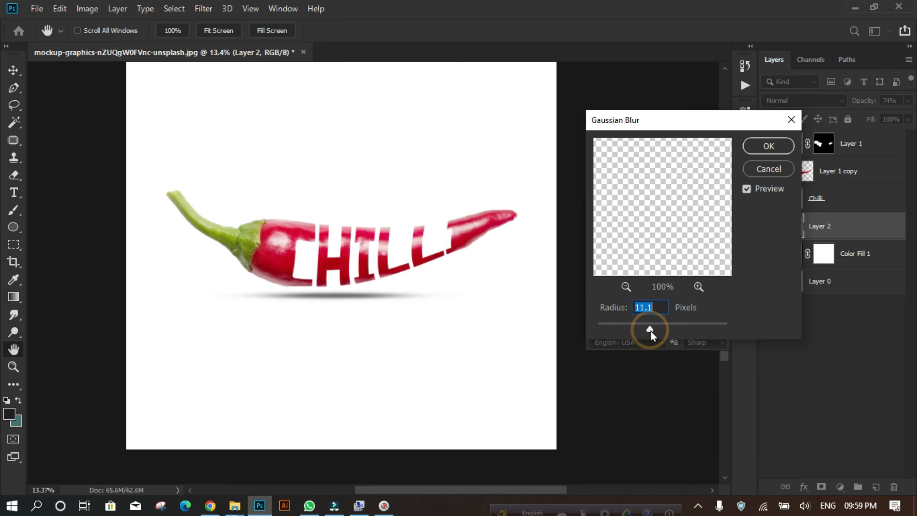
left_click(652, 329)
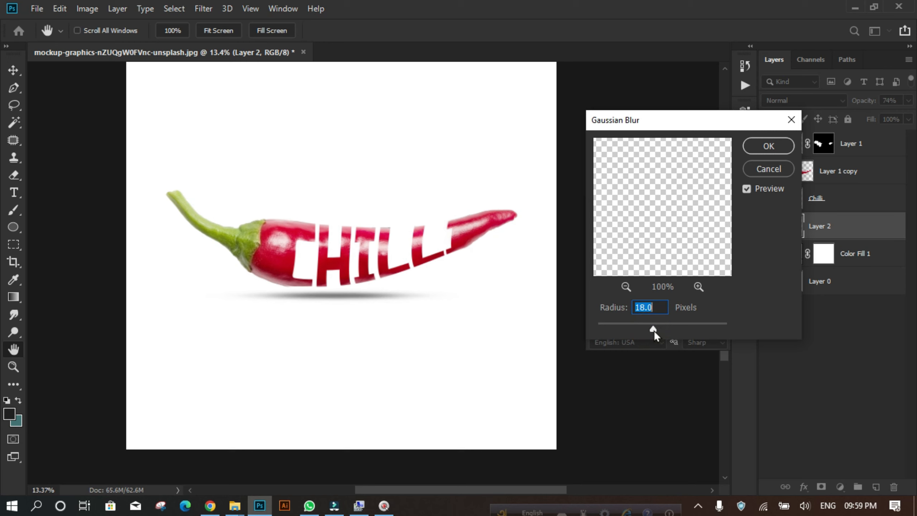
left_click(768, 146)
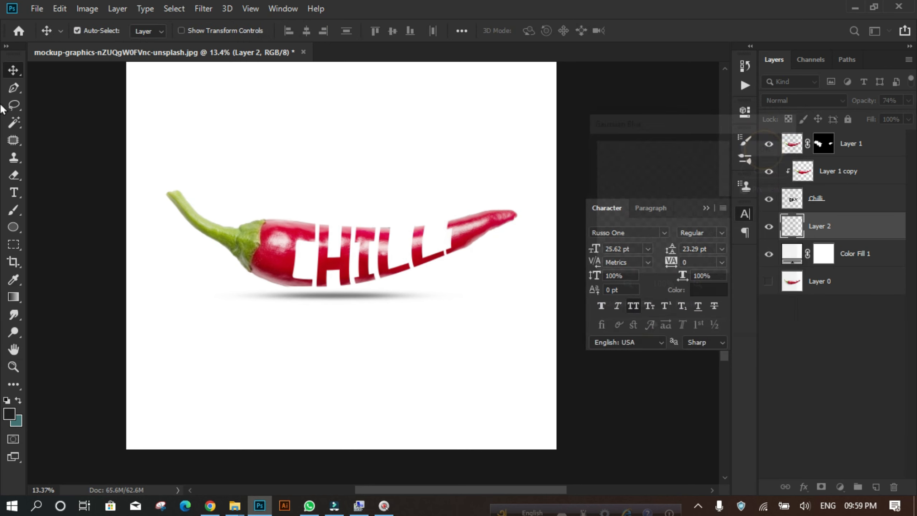
Lower the opacity of the shadow on Layer 2 to 64%.
left_click(909, 100)
left_click_drag(888, 116, 885, 115)
scroll(274, 354, "down", 2)
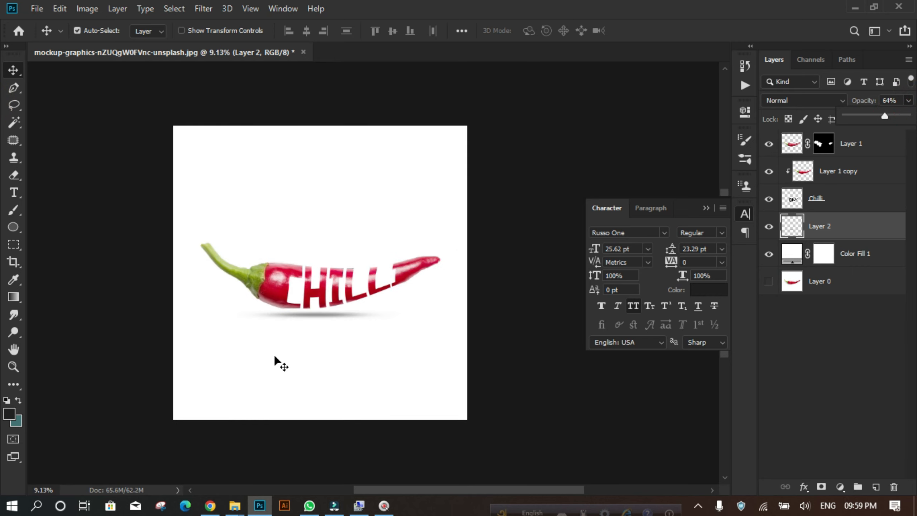
scroll(381, 304, "up", 2)
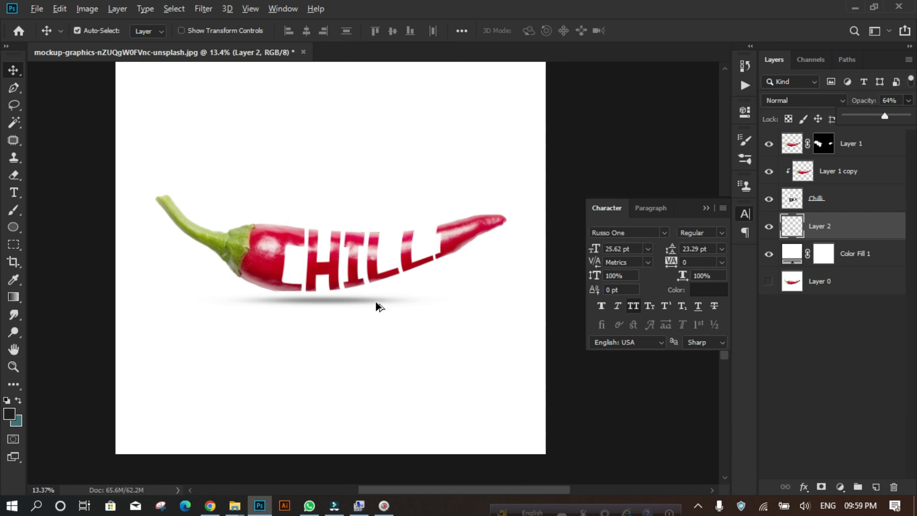
scroll(364, 293, "up", 2)
scroll(390, 253, "up", 1)
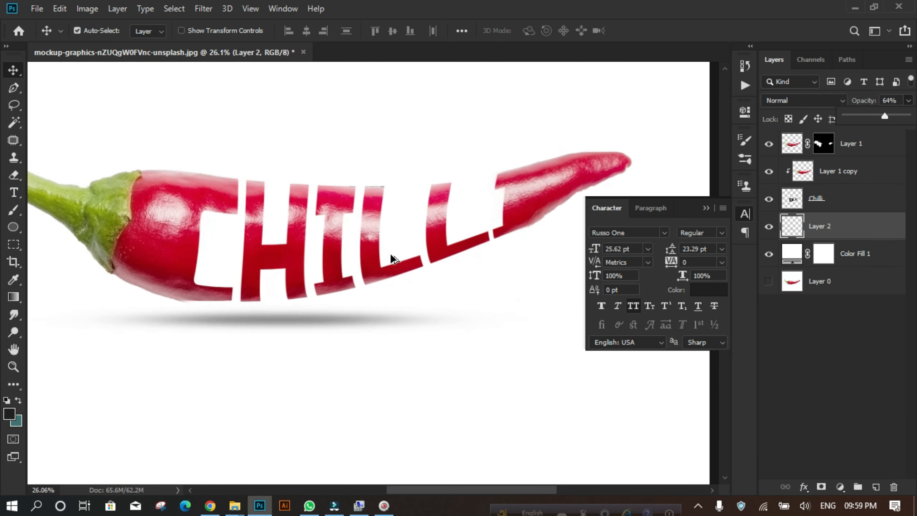
scroll(391, 255, "up", 2)
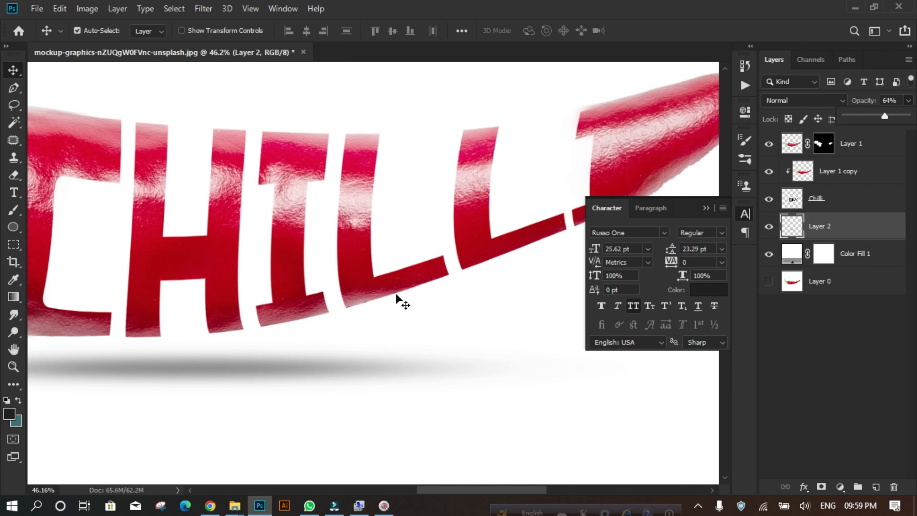
scroll(355, 284, "down", 3)
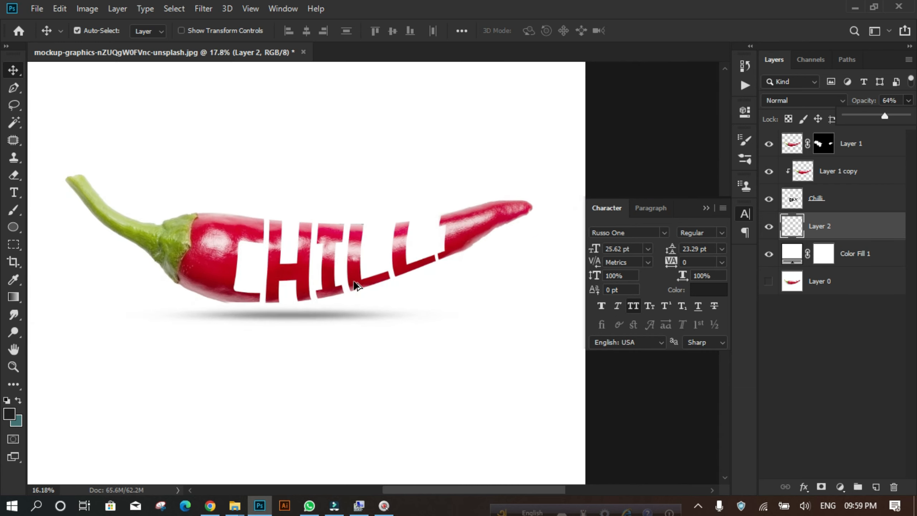
scroll(355, 286, "down", 2)
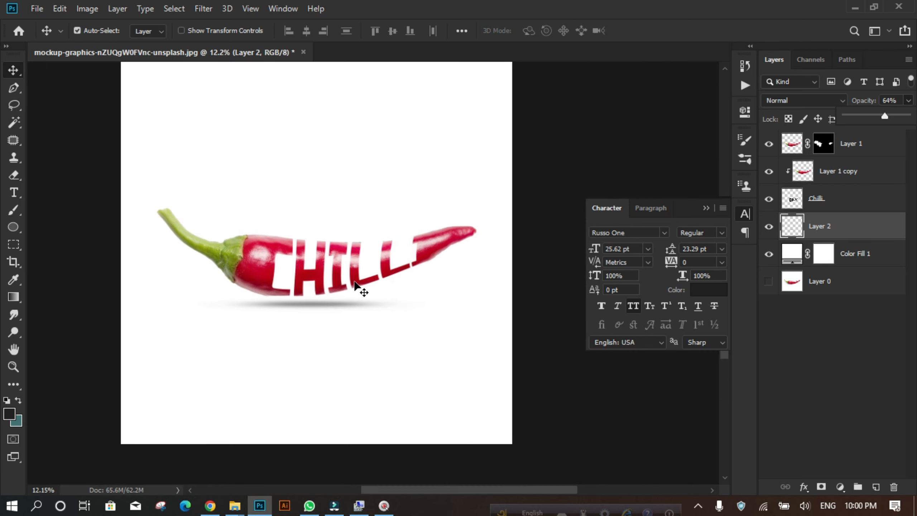